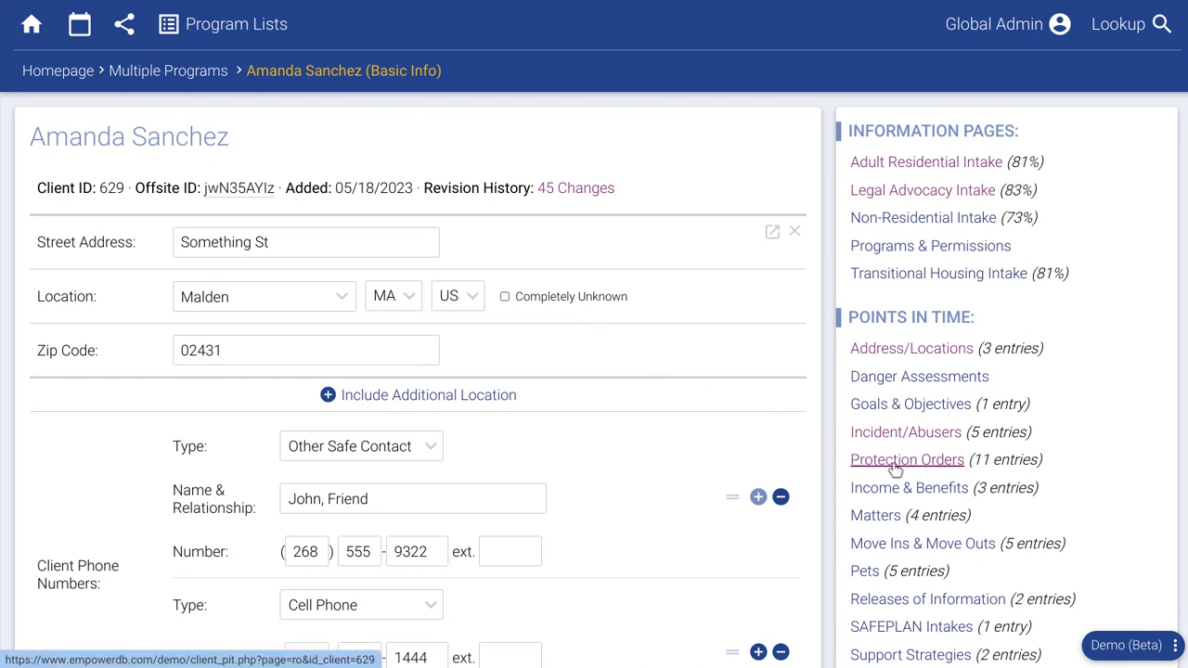
# Step: Open the client's Protection Orders and view the Jan 24th, 2020 and Sep 1st, 2020 entries
pyautogui.click(895, 470)
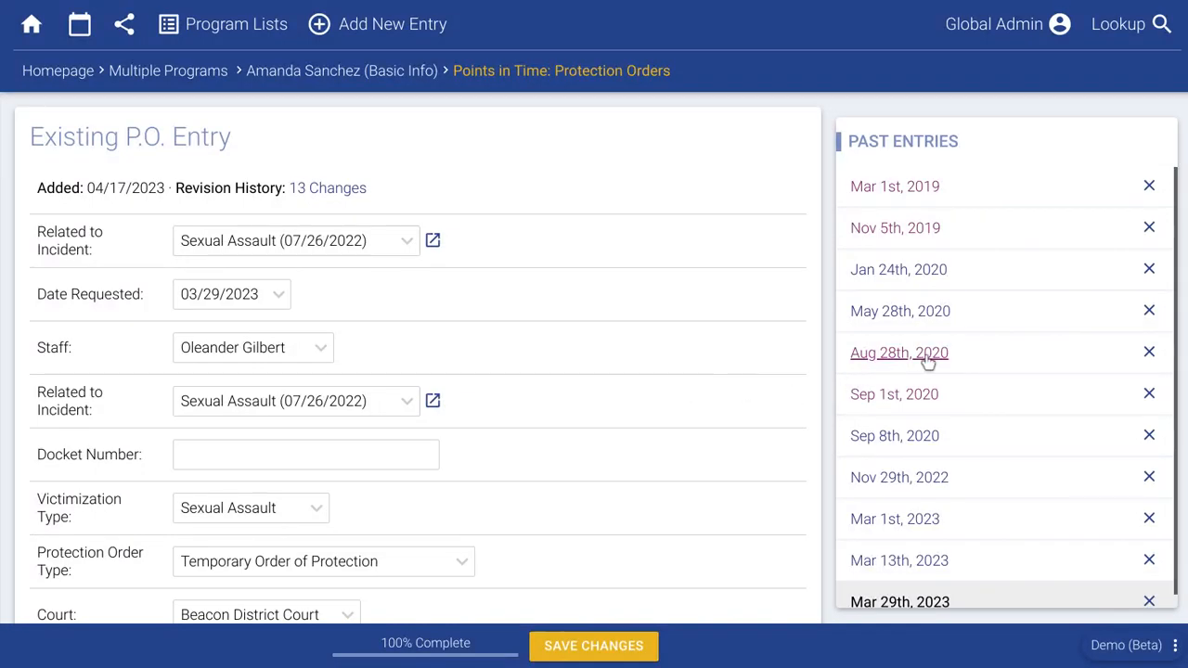
pyautogui.click(924, 292)
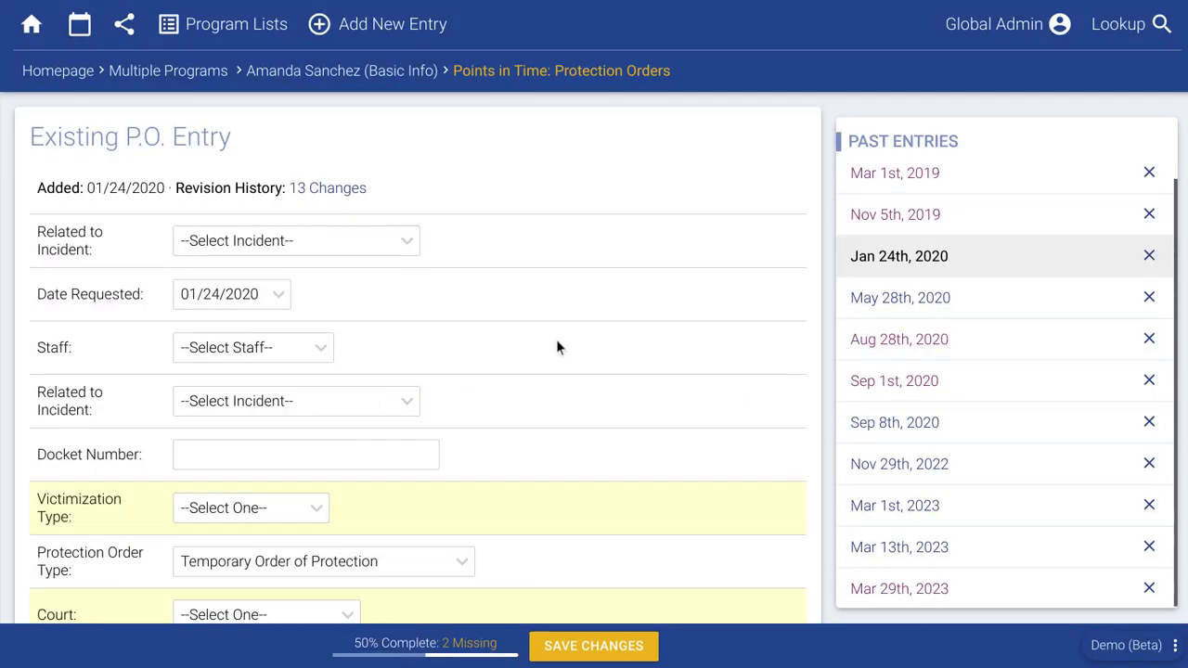
pyautogui.click(914, 388)
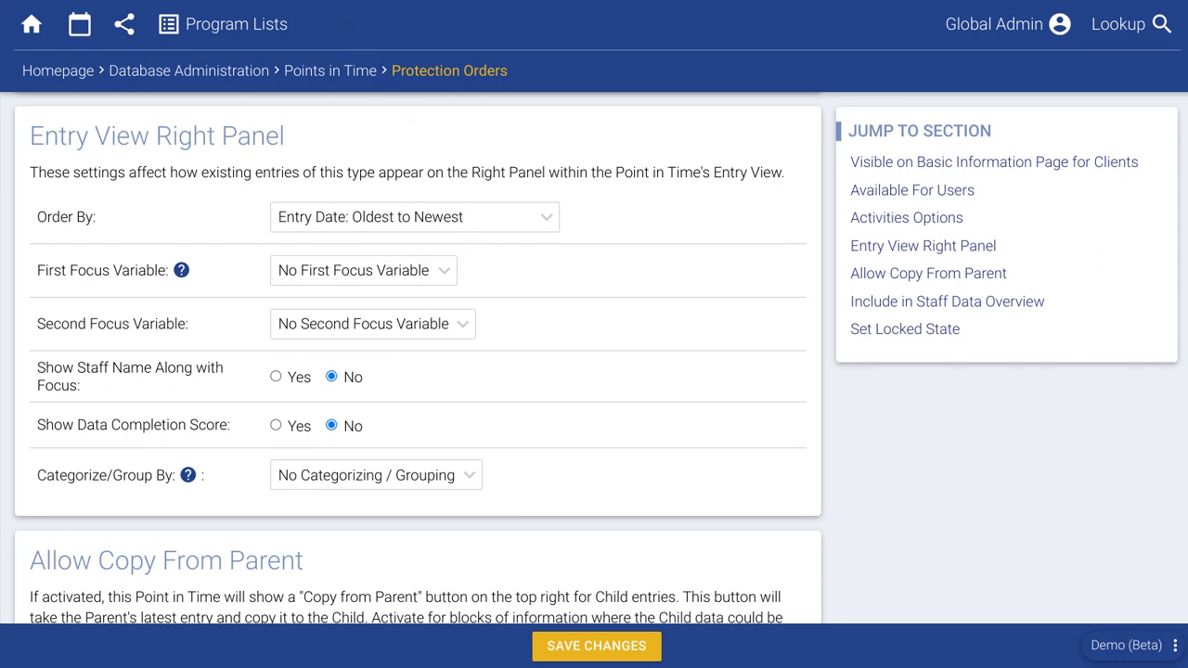
# Step: Check the Order By choices in the Protection Orders settings, and view the client's Mar 29th, 2023 entry and past entries list
pyautogui.click(467, 228)
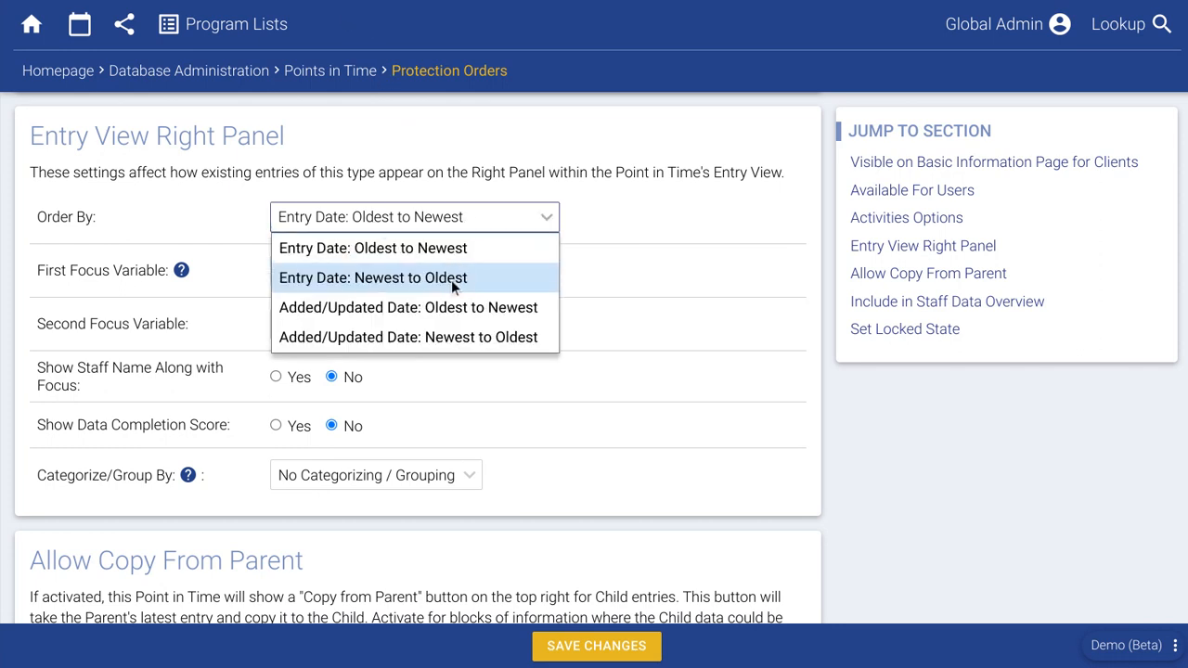
pyautogui.click(376, 23)
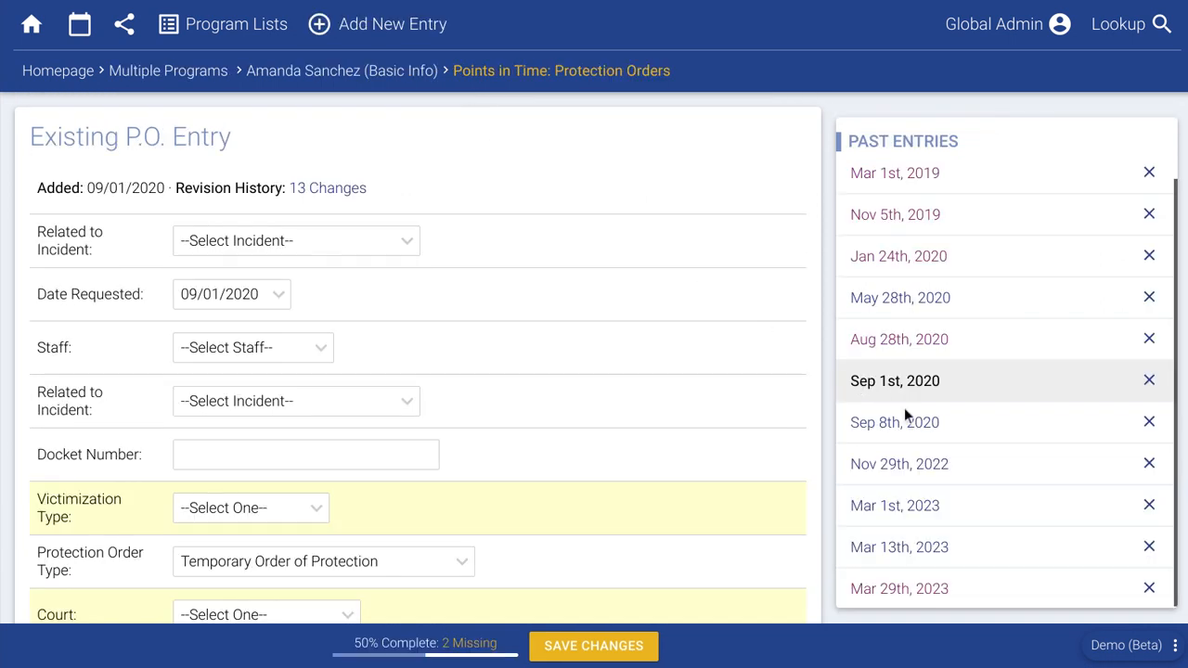
pyautogui.click(939, 579)
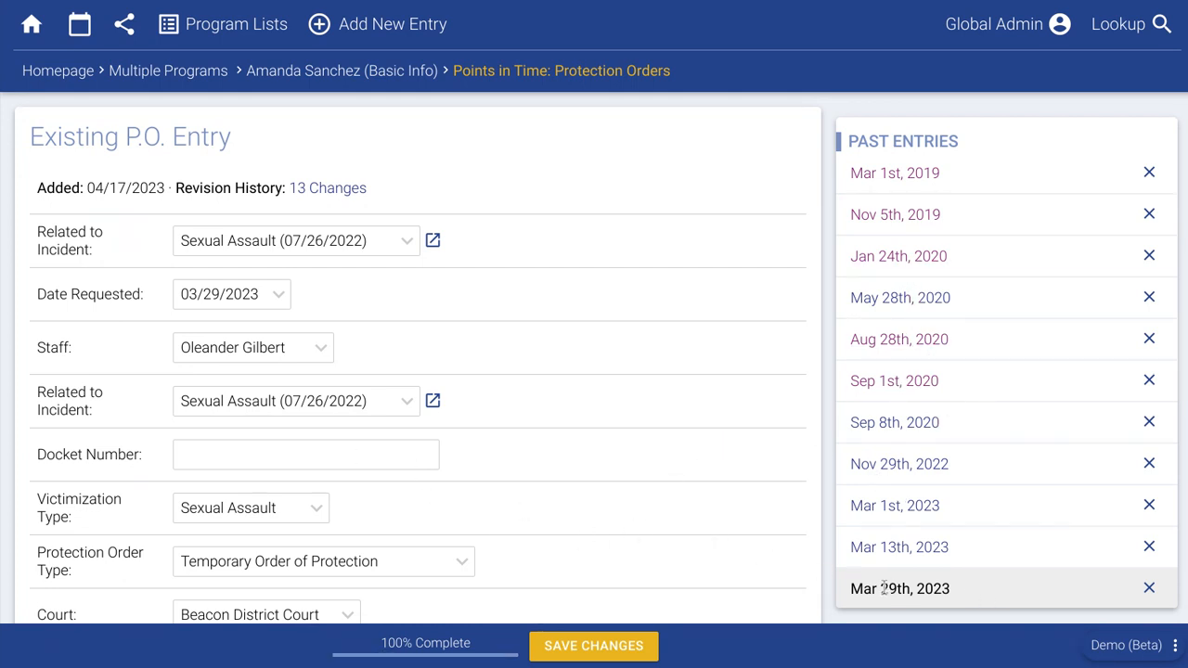
pyautogui.scroll(1, 938, 293)
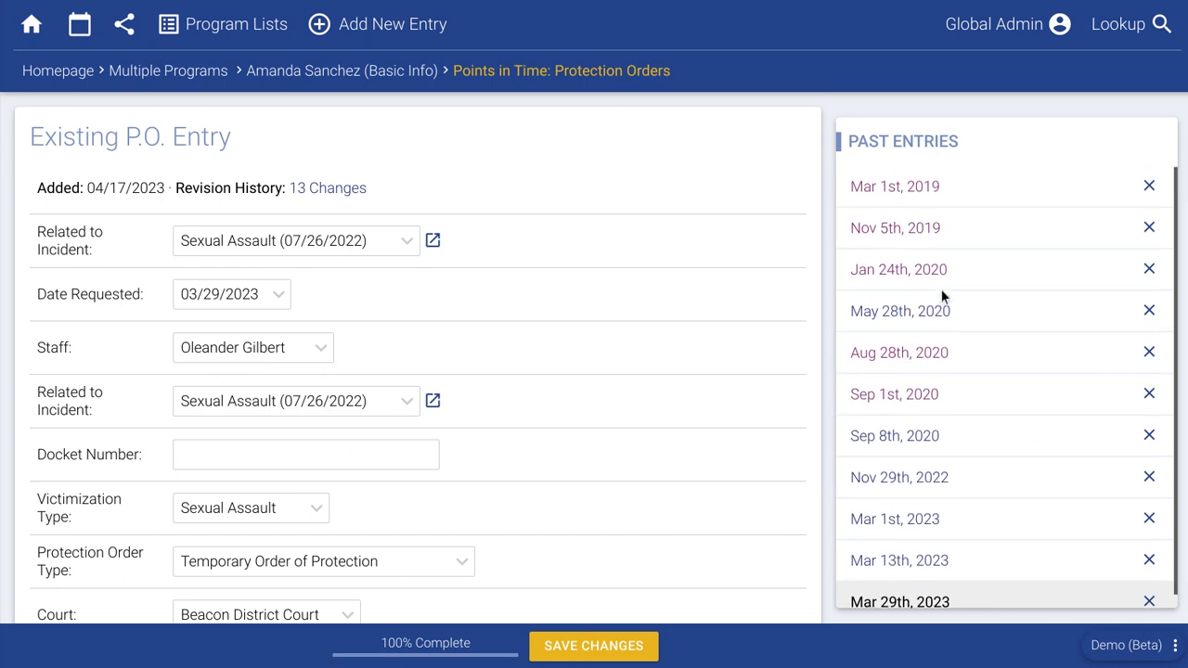
pyautogui.scroll(-1, 941, 295)
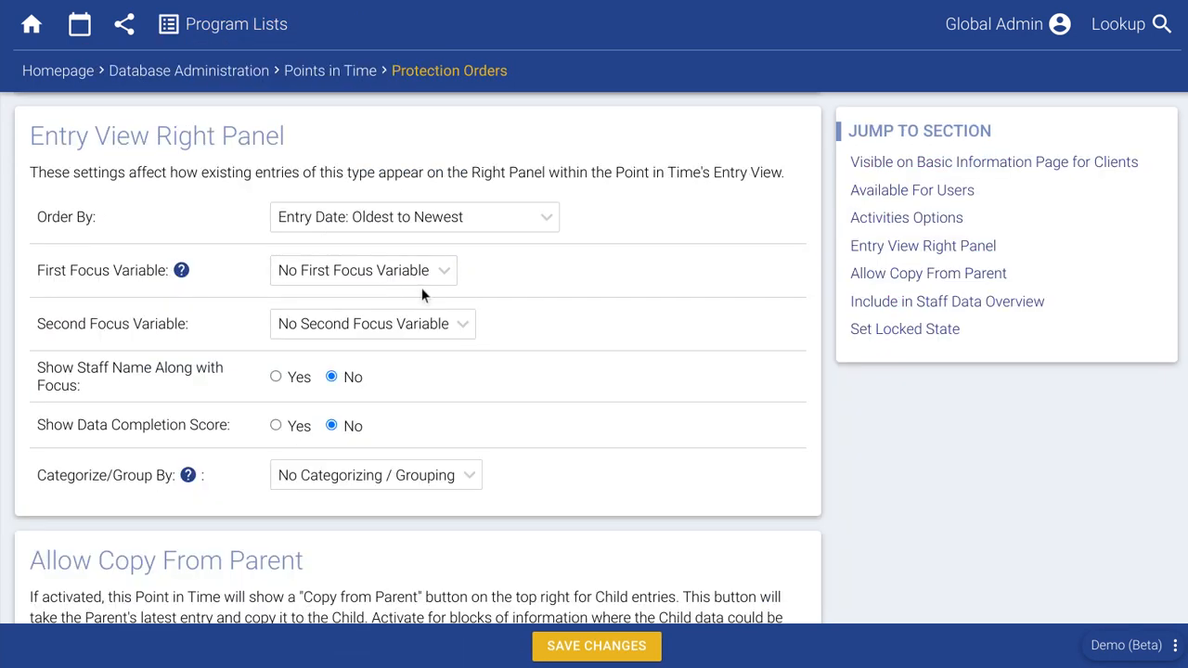
# Step: Order the Protection Orders past entries by Entry Date: Newest to Oldest and save the setting
pyautogui.click(422, 222)
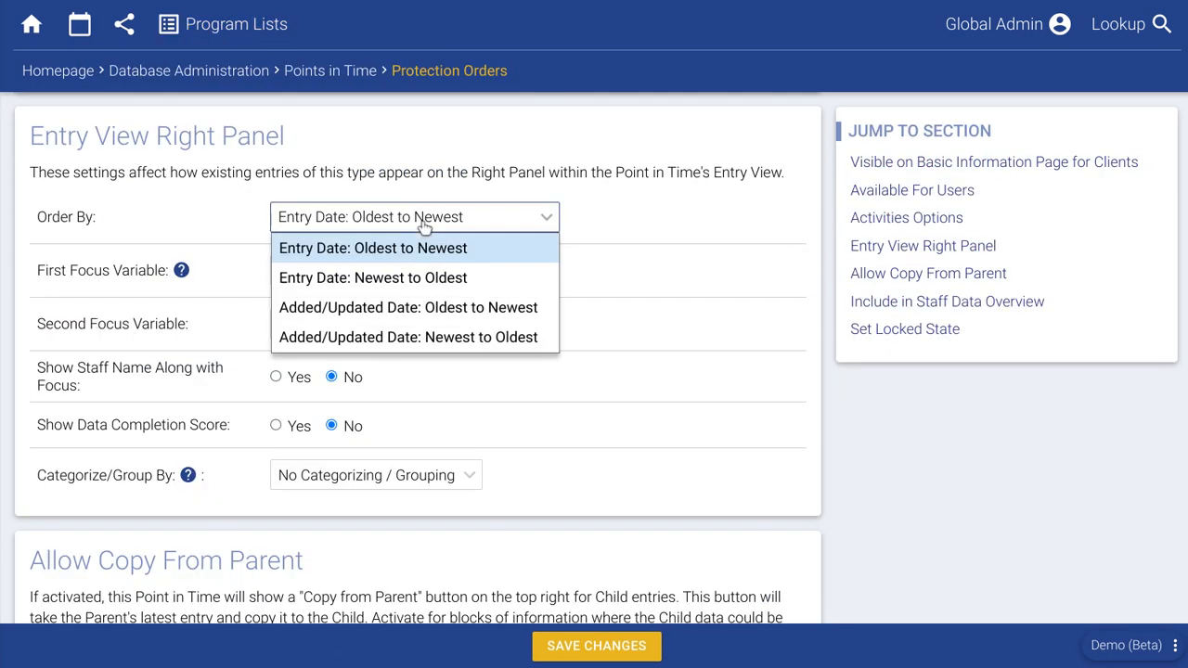
pyautogui.click(411, 277)
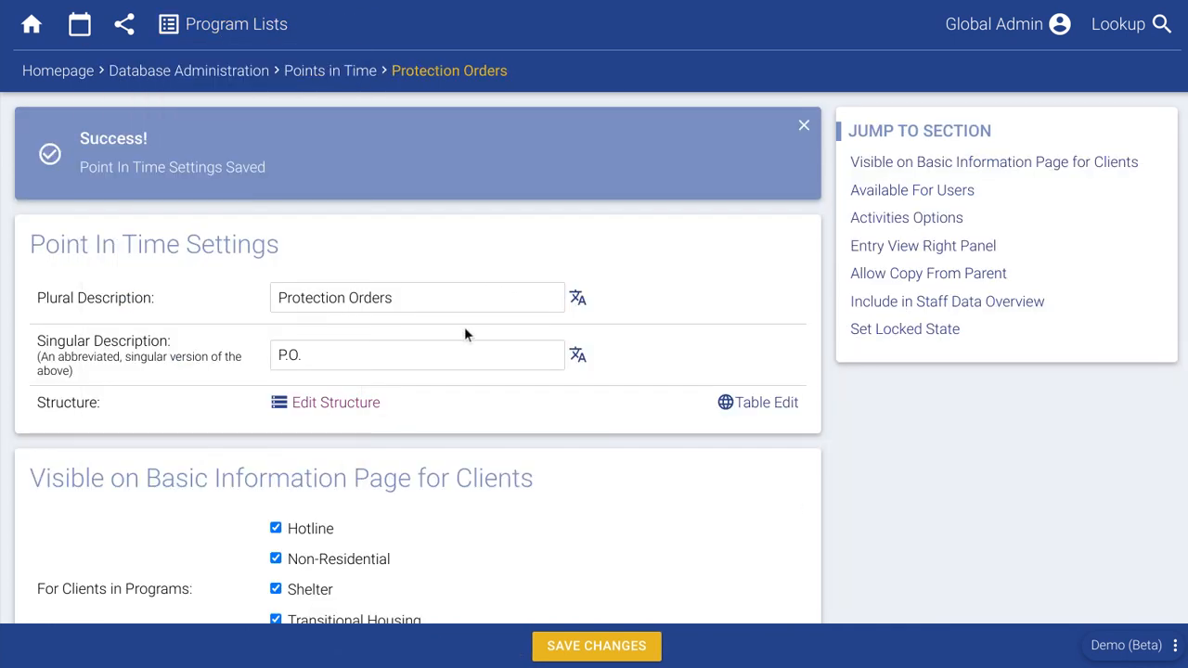
# Step: Order the past entries by Added/Updated Date: Oldest to Newest, save, and highlight the Date Requested label in the client's entry
pyautogui.click(899, 251)
pyautogui.click(442, 219)
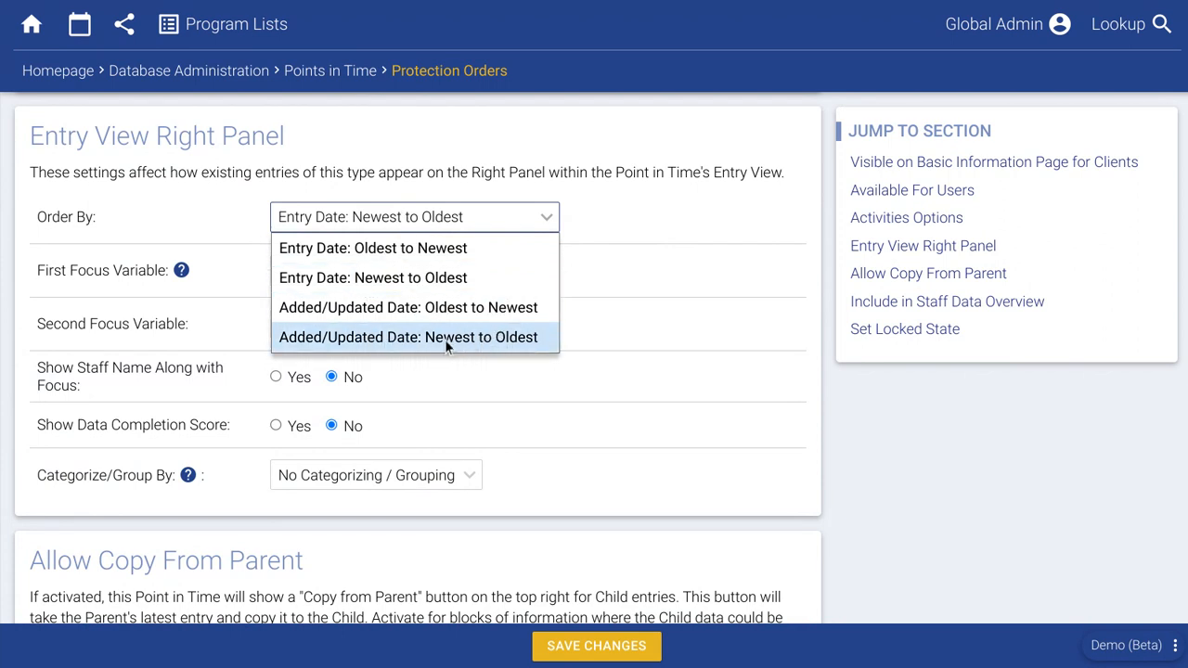
pyautogui.click(462, 314)
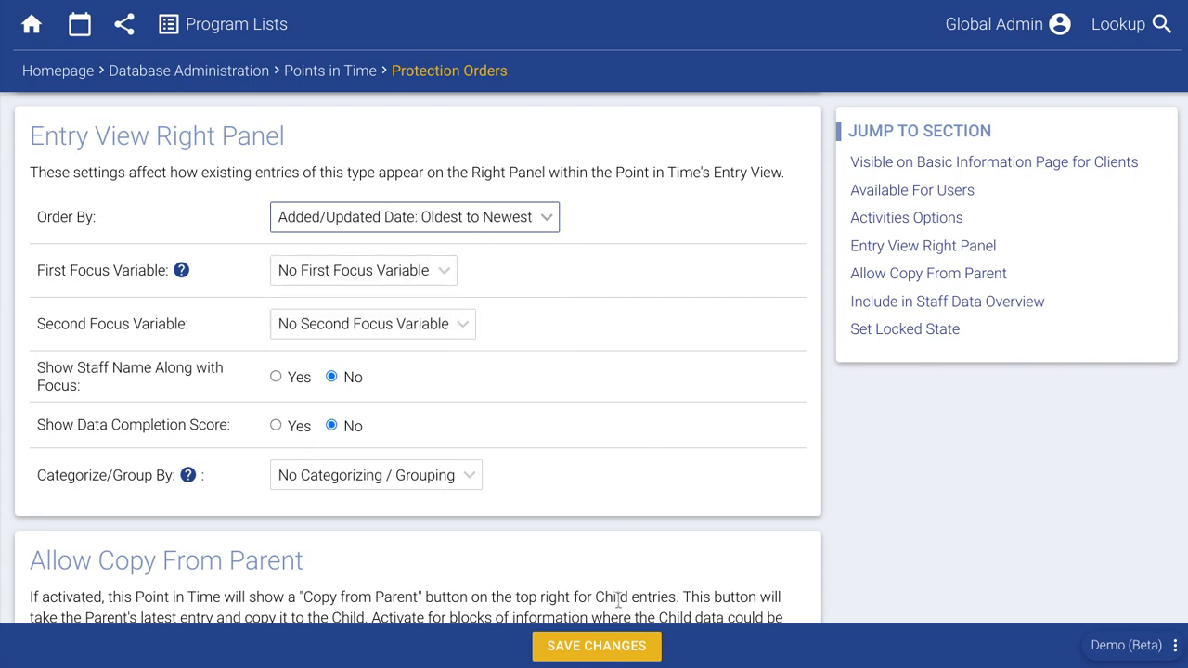
pyautogui.click(604, 649)
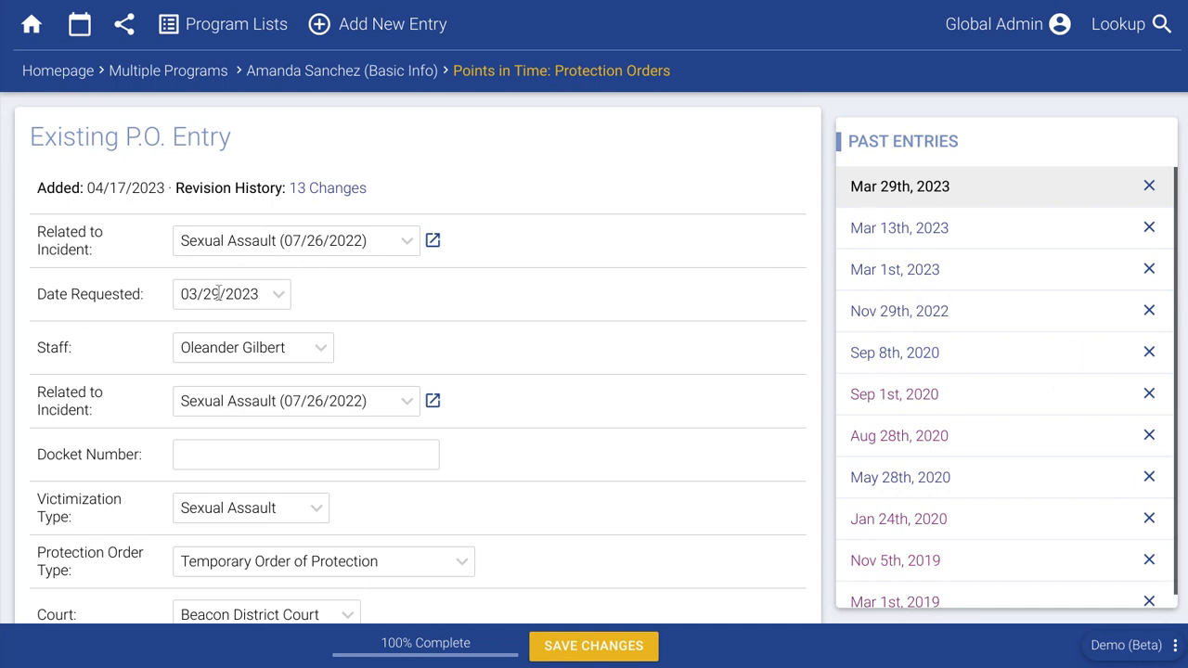
pyautogui.moveTo(157, 293); pyautogui.dragTo(40, 293)
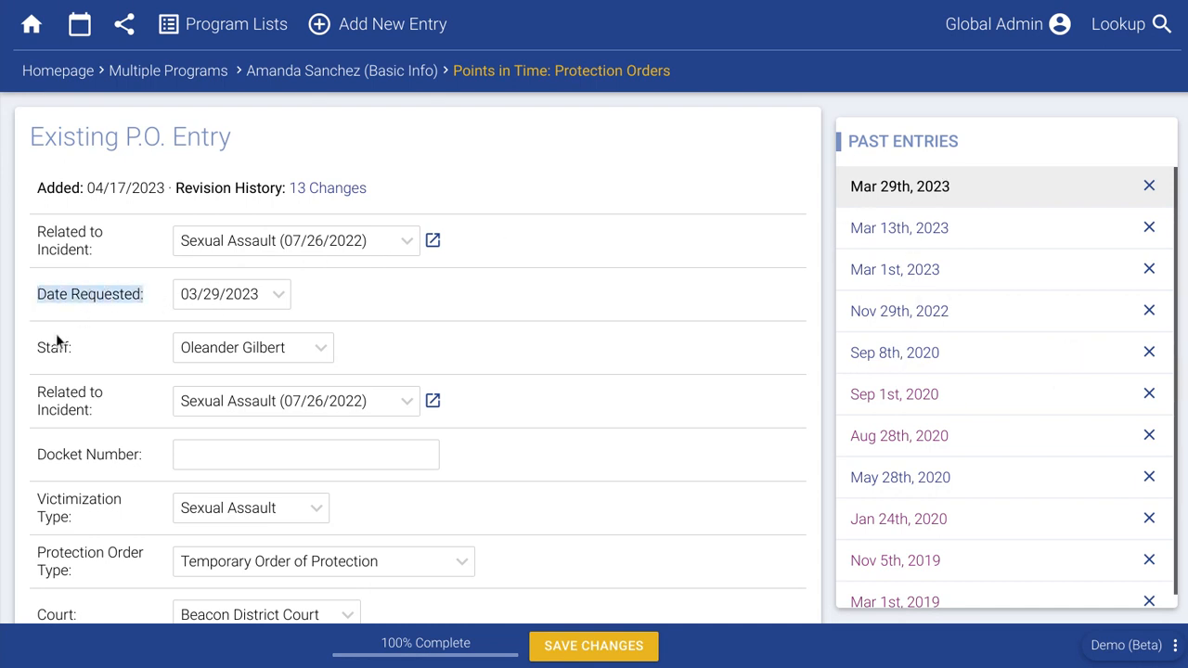
pyautogui.click(89, 297)
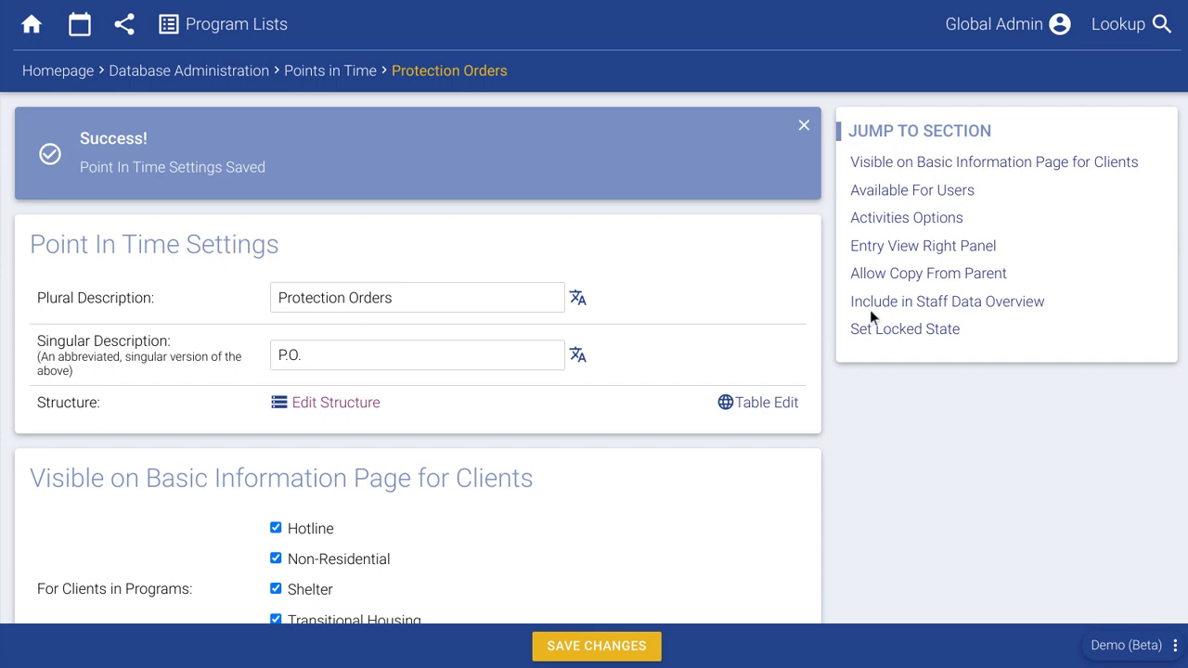
# Step: Set Order By for the entry list to Entry Date: Oldest to Newest and check the client's past entries
pyautogui.click(909, 247)
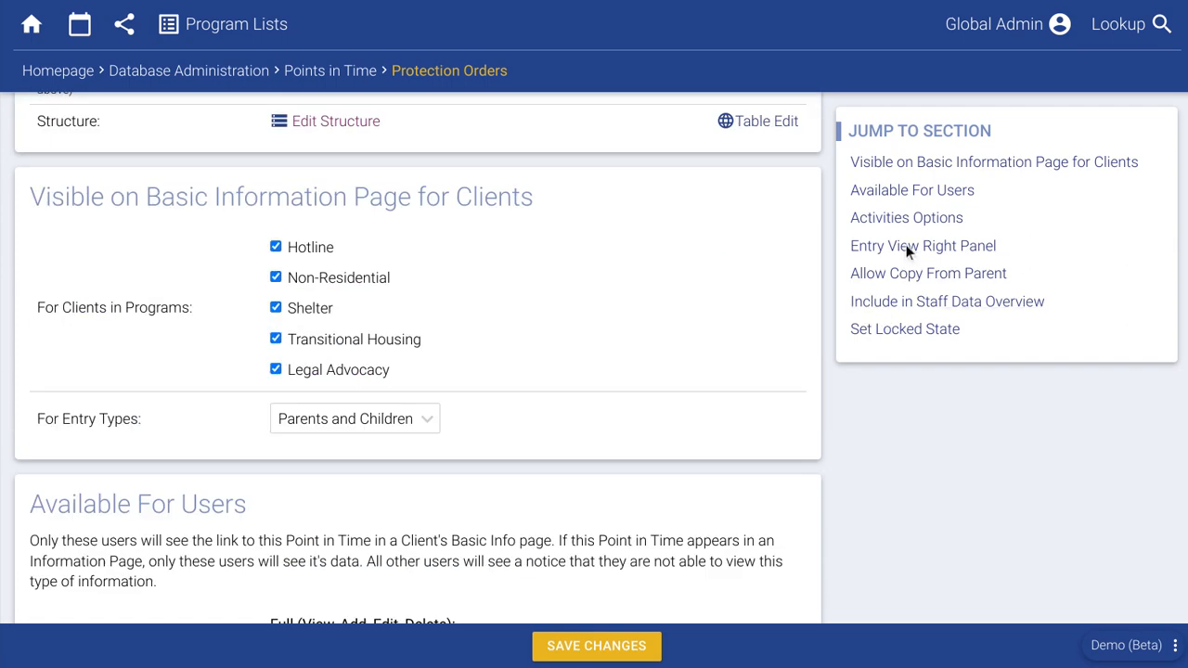
pyautogui.click(356, 217)
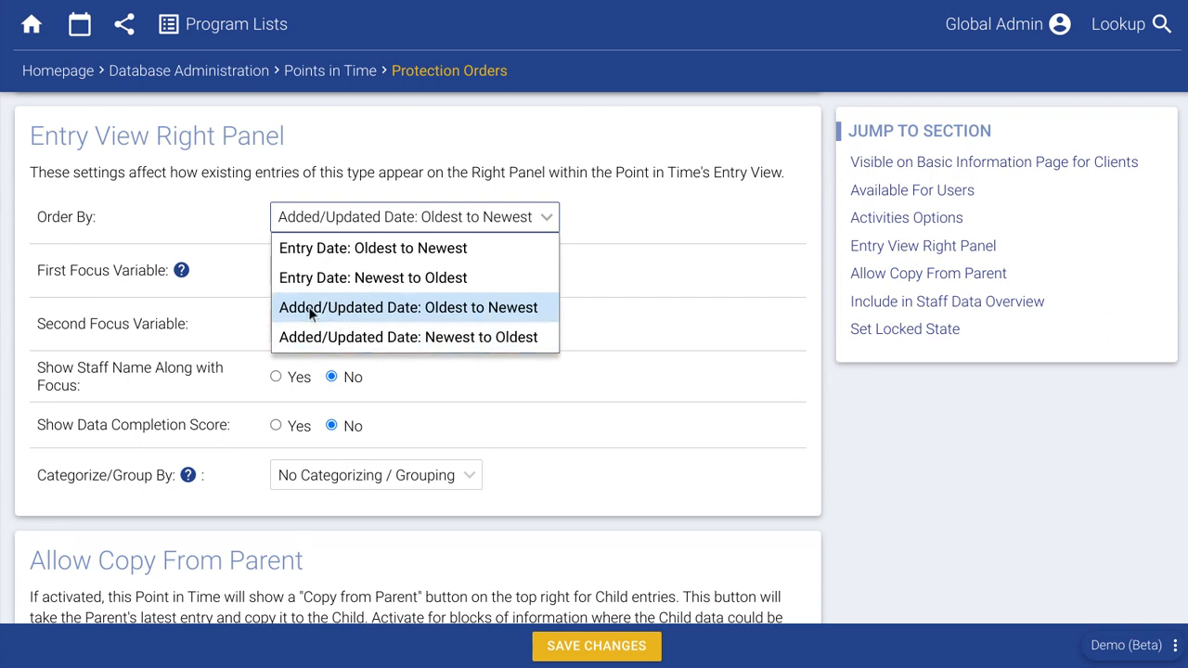
pyautogui.click(296, 248)
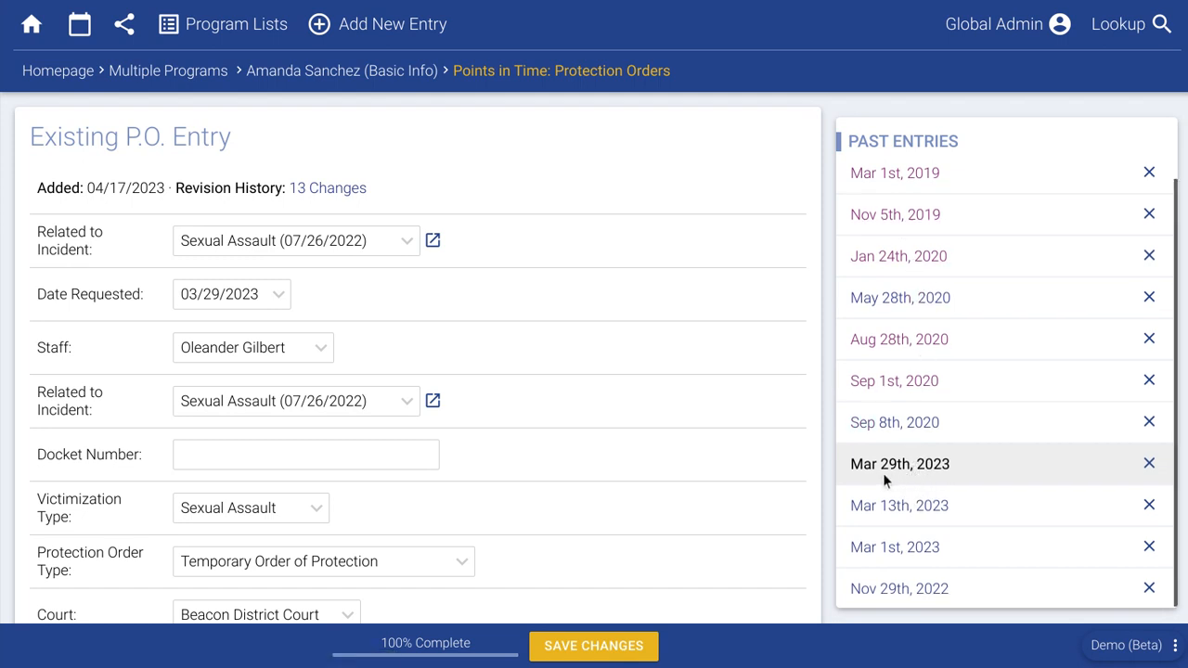
pyautogui.scroll(1, 899, 418)
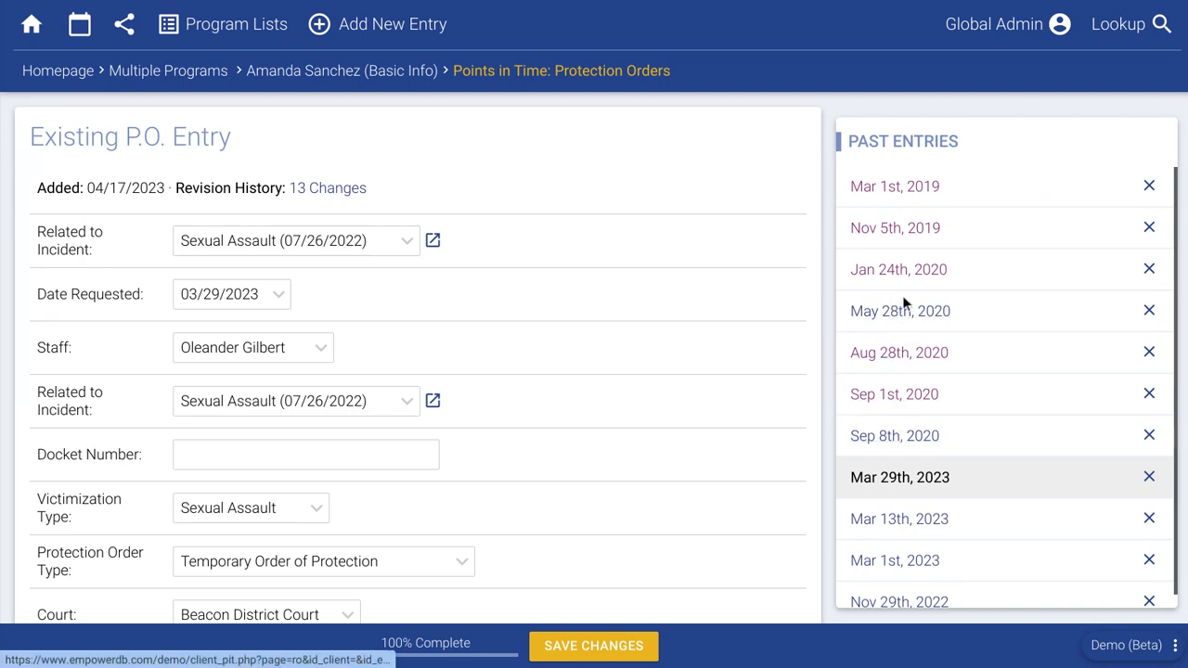
# Step: Set the First Focus Variable to Protection Order Type and the Second to Court, save, and open the client's Nov 29th, 2022 entry
pyautogui.click(195, 1)
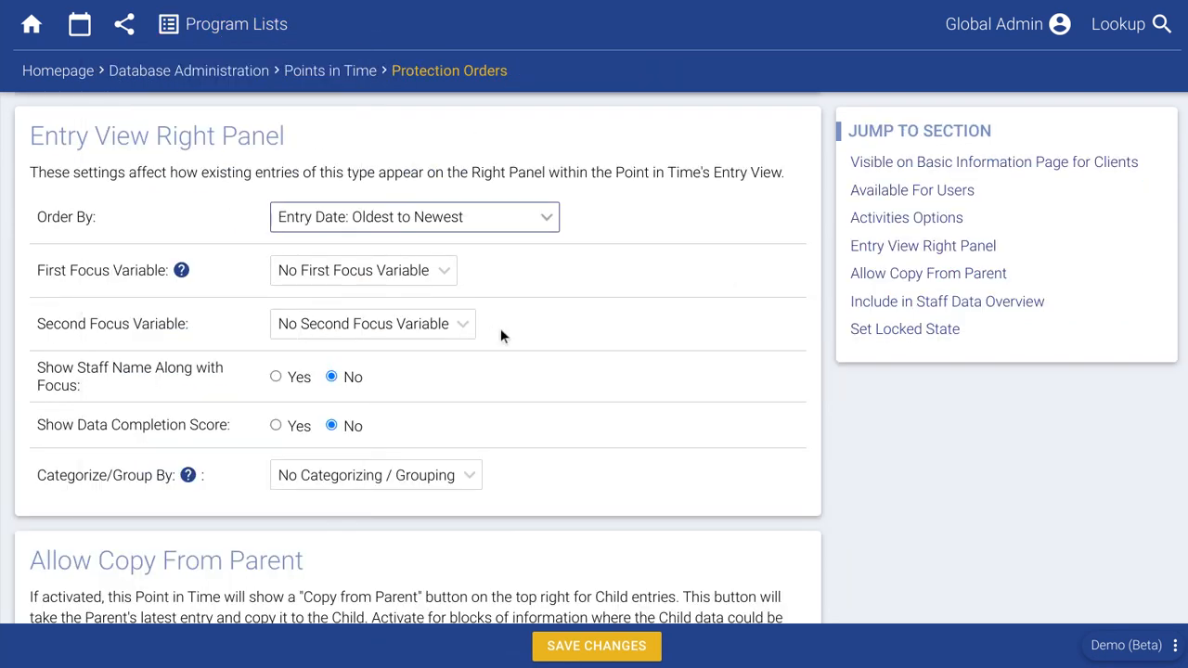
pyautogui.click(411, 270)
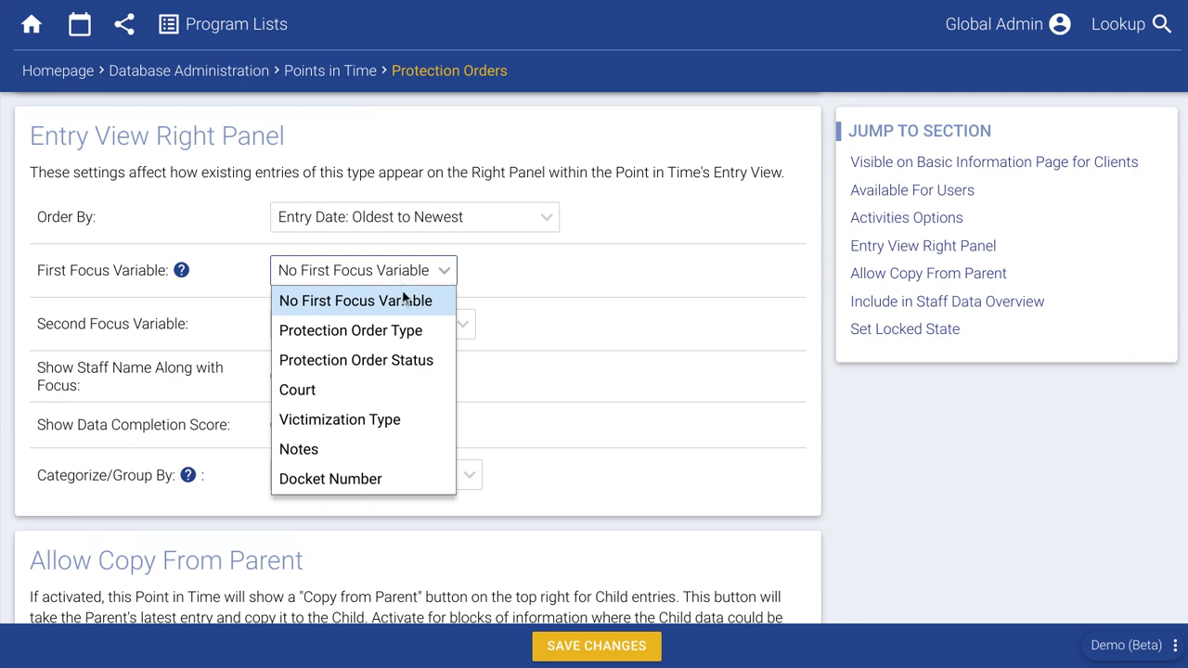
pyautogui.click(360, 333)
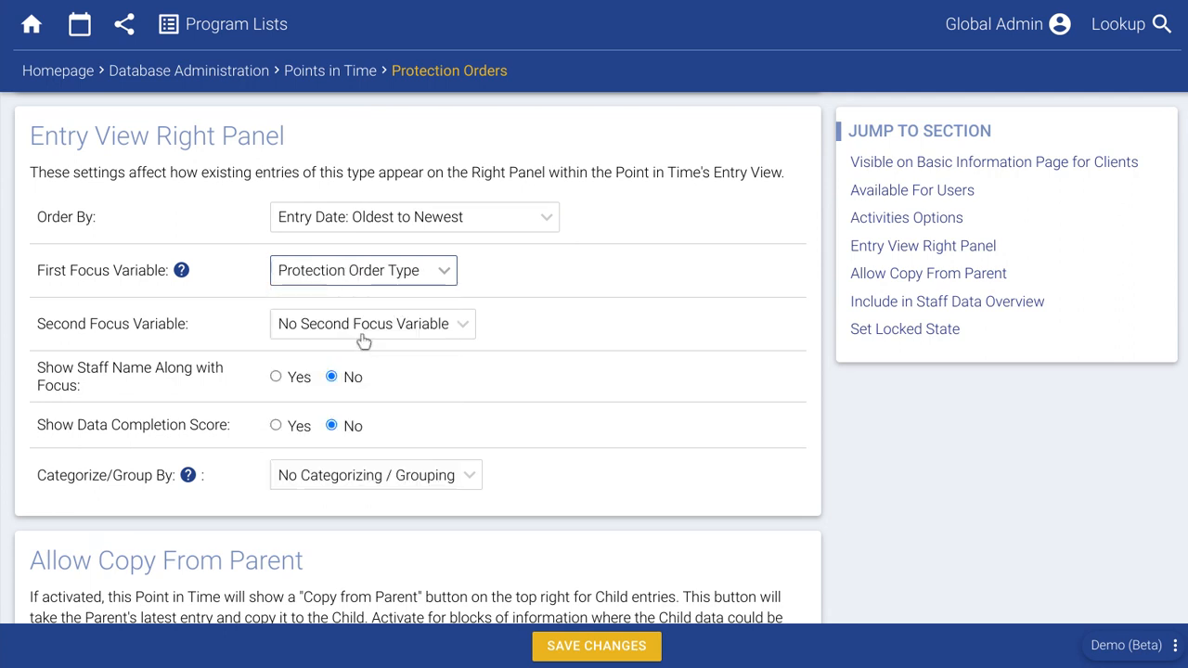
pyautogui.click(425, 324)
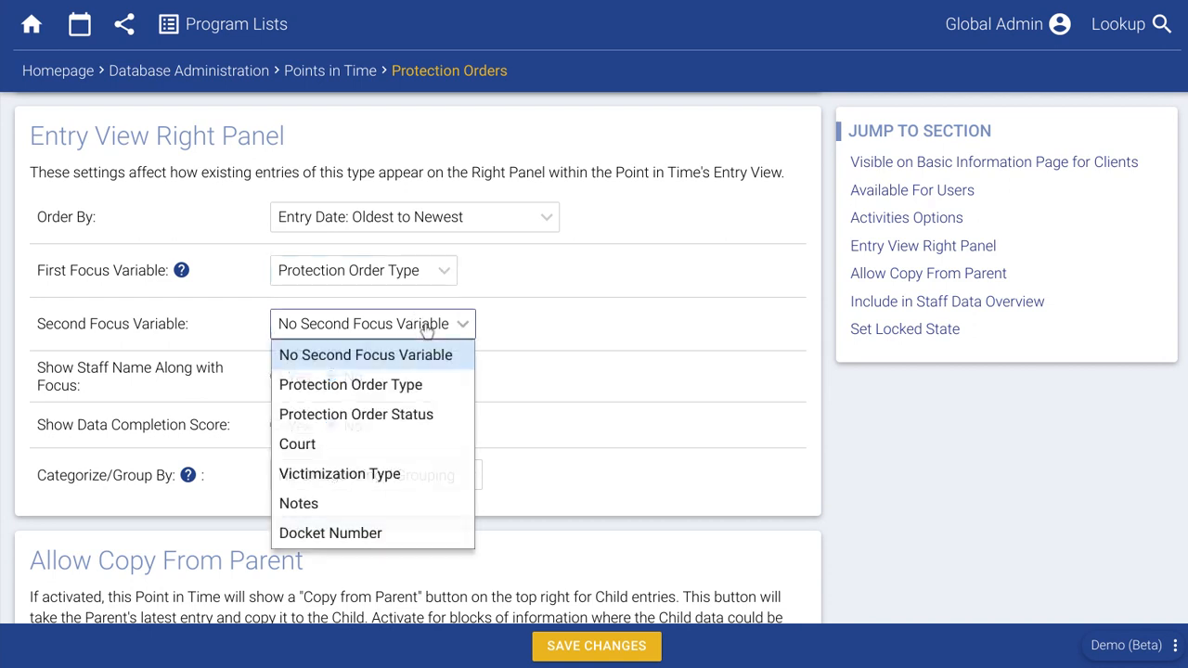
pyautogui.click(348, 443)
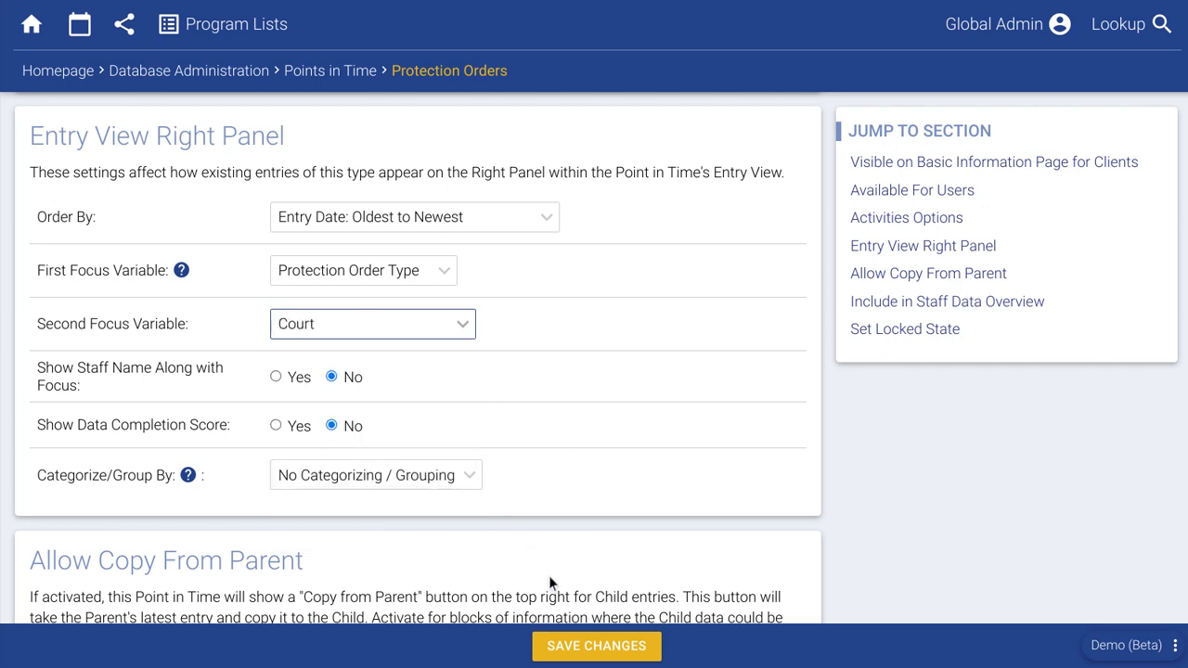
pyautogui.click(577, 644)
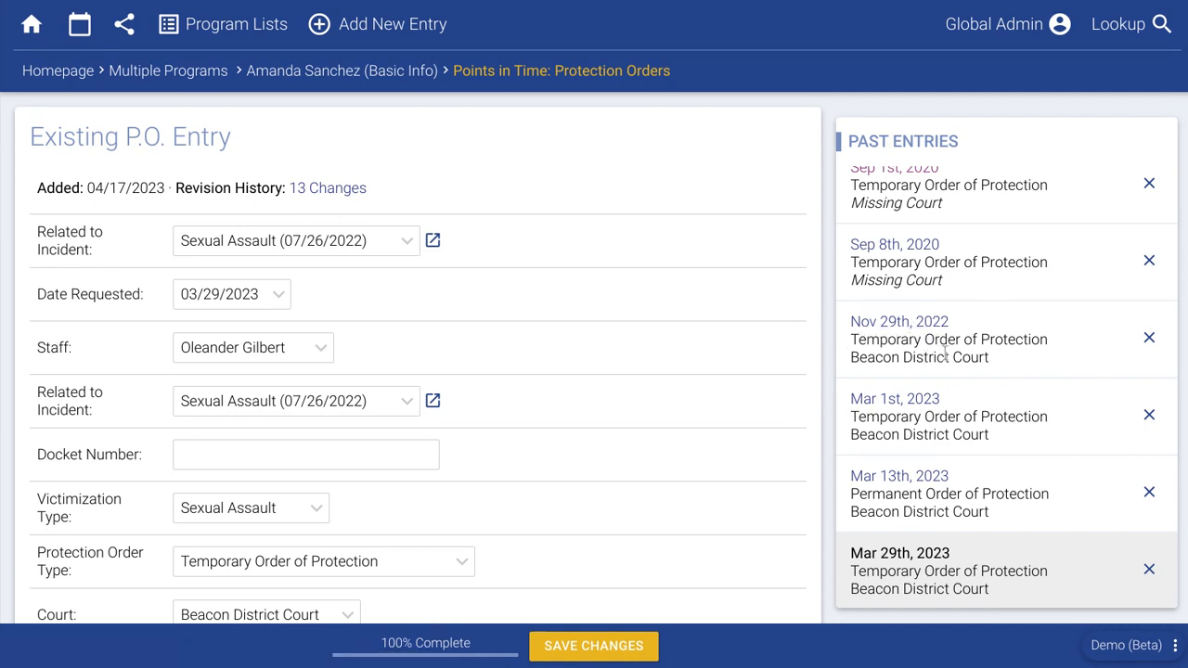
pyautogui.click(905, 321)
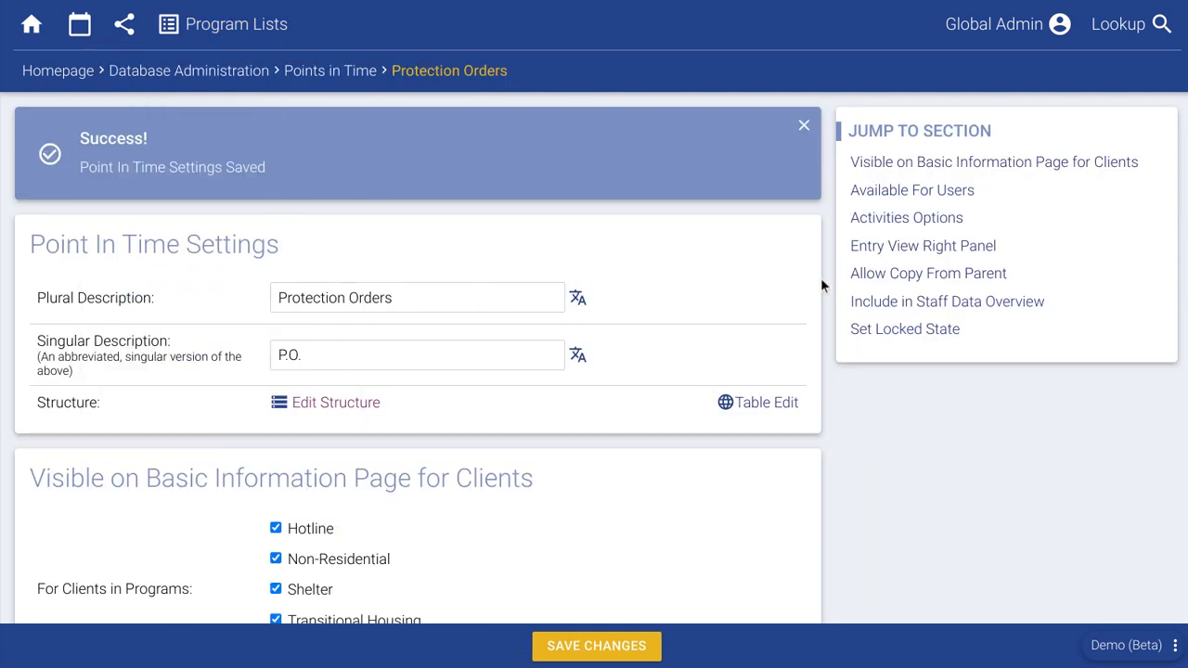
# Step: Set Show Staff Name Along with Focus to Yes in the Entry View Right Panel settings and save
pyautogui.click(884, 247)
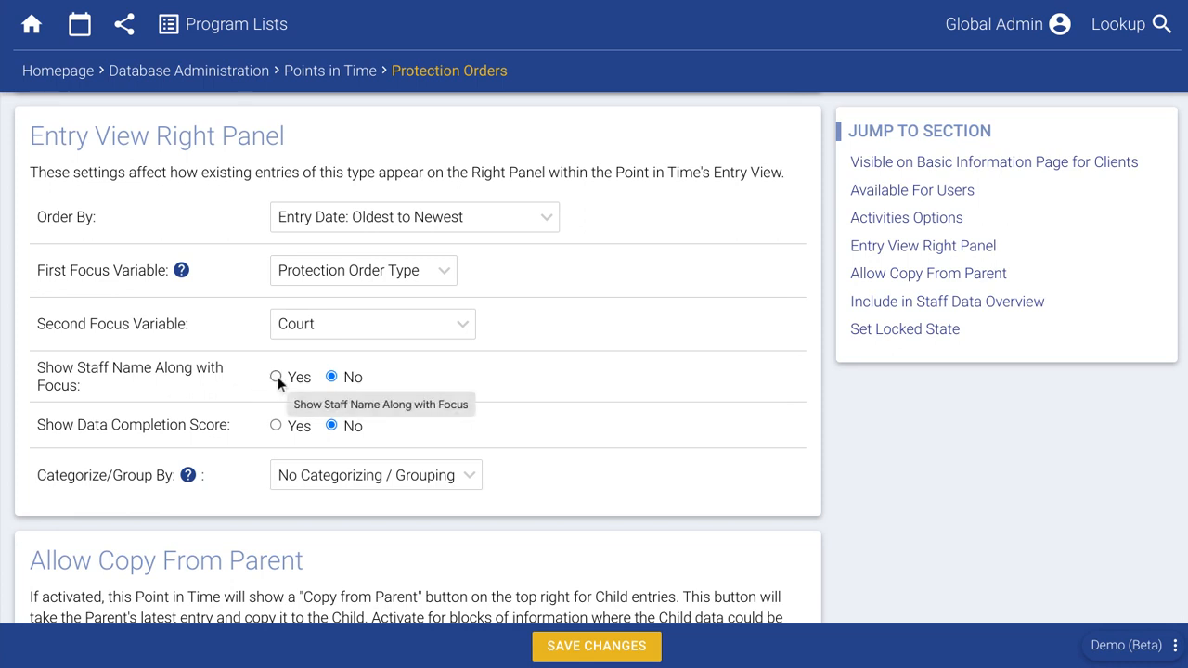
pyautogui.click(277, 376)
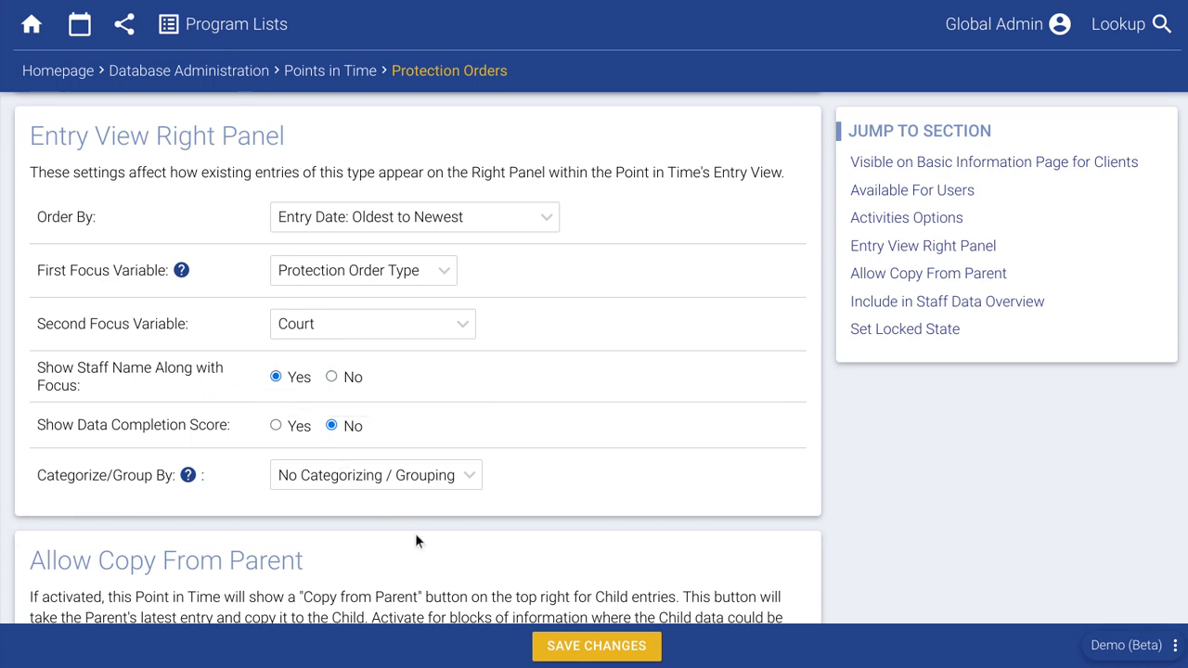
pyautogui.click(547, 646)
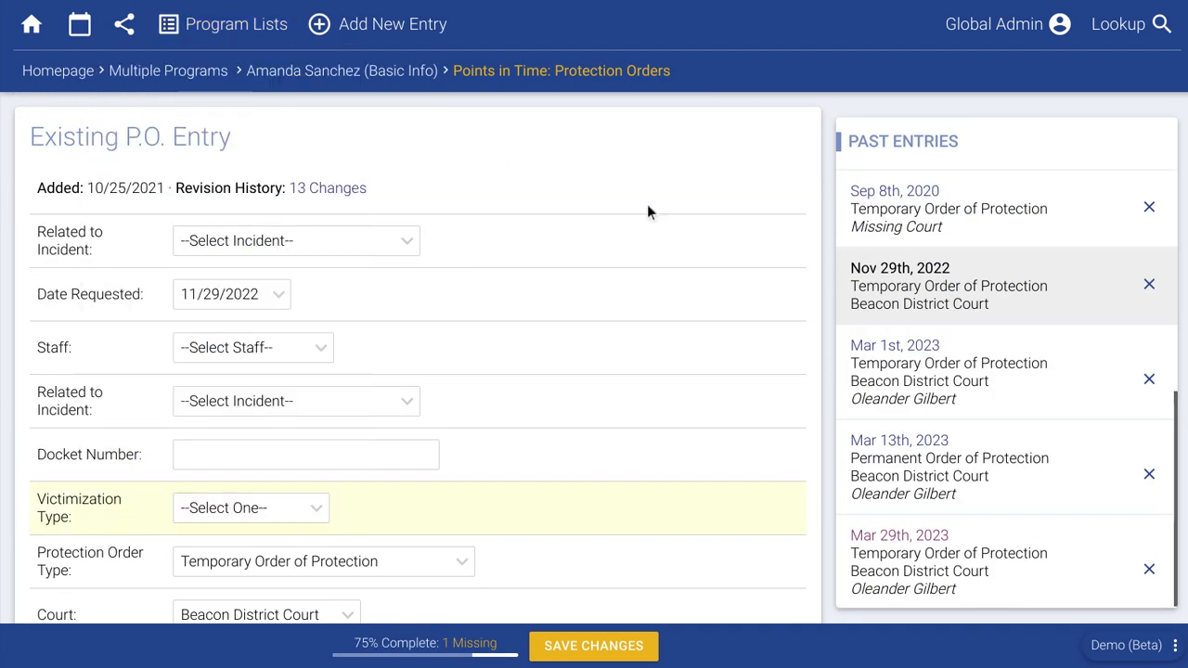
# Step: Examine the staff name under the Mar 13th, 2023 past entry and the Staff choices in the open Nov 29th, 2022 entry
pyautogui.scroll(-1, 943, 552)
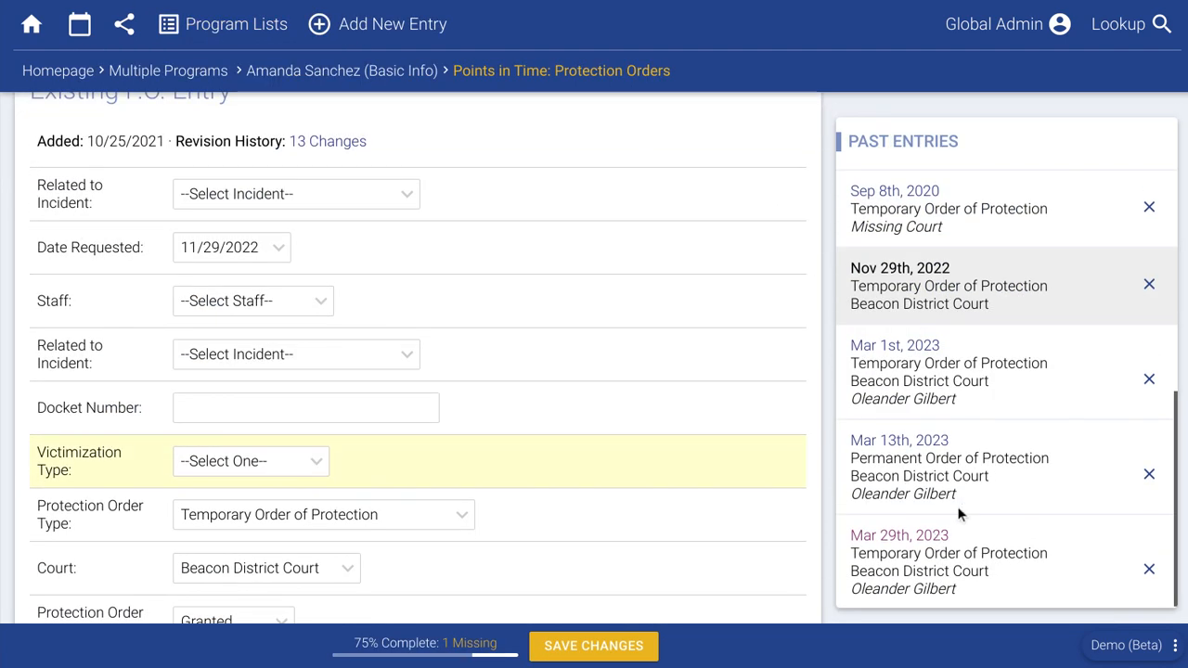
pyautogui.moveTo(958, 494); pyautogui.dragTo(852, 494)
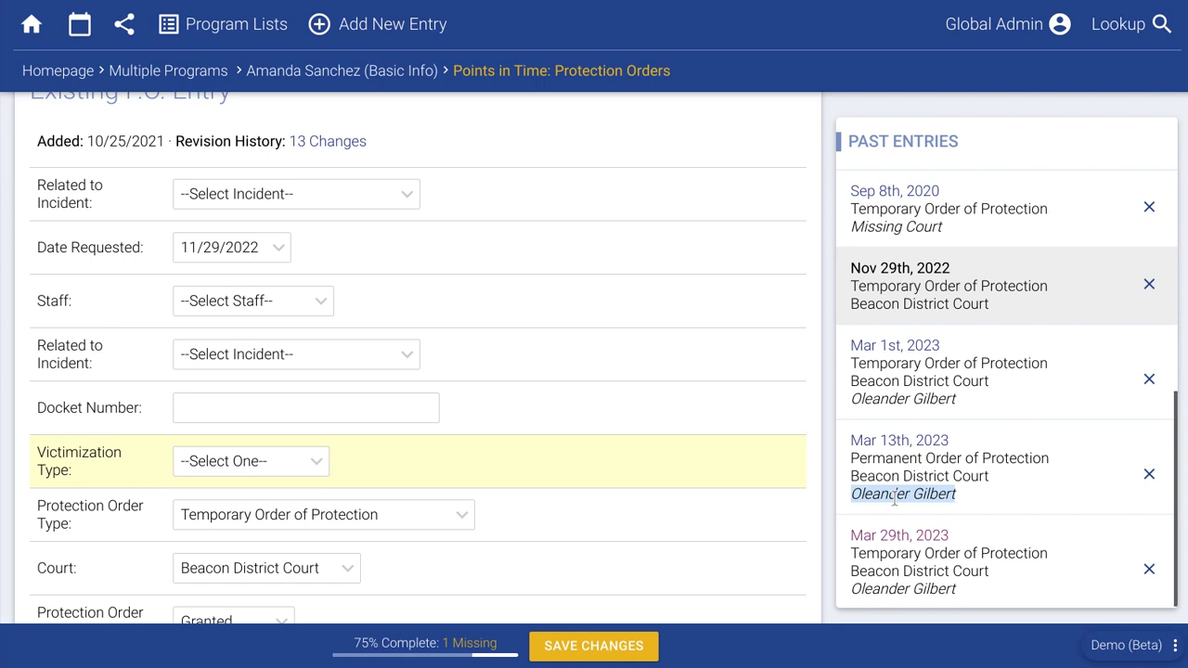
pyautogui.click(895, 499)
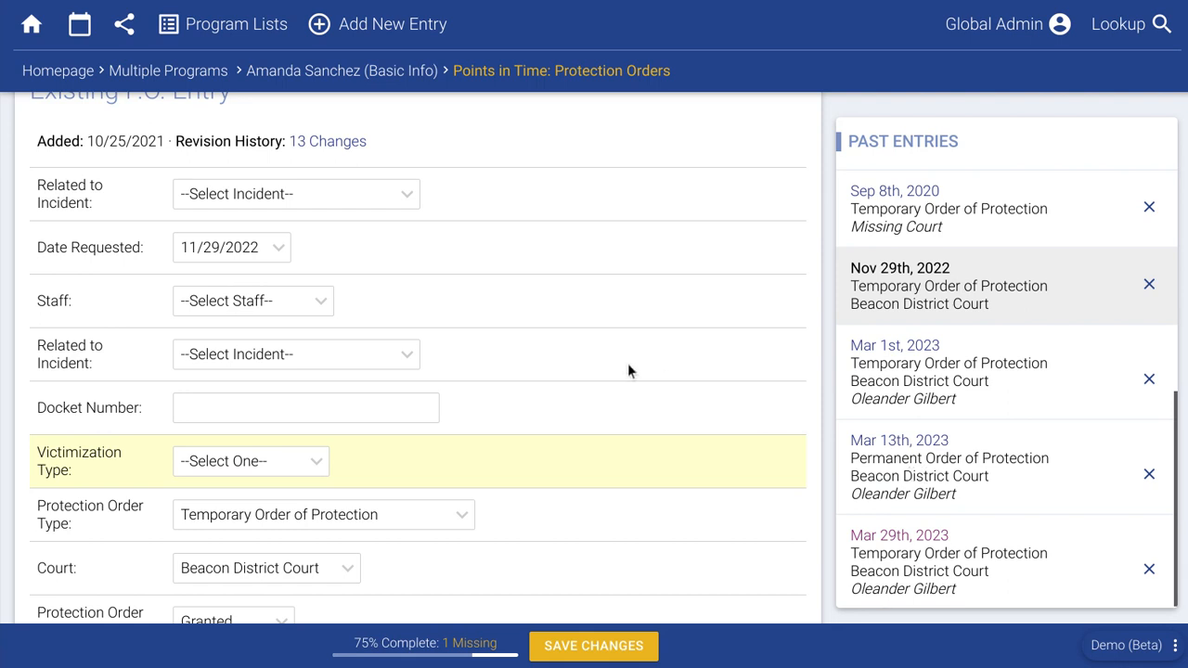
pyautogui.click(230, 310)
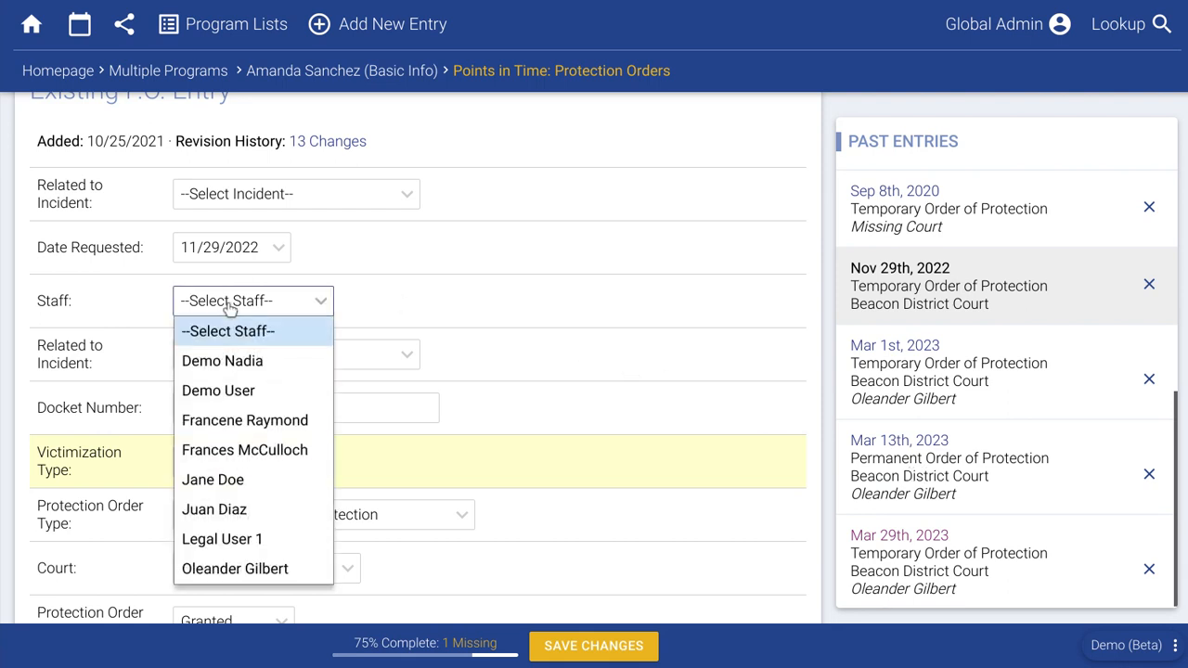
pyautogui.click(385, 291)
pyautogui.click(271, 405)
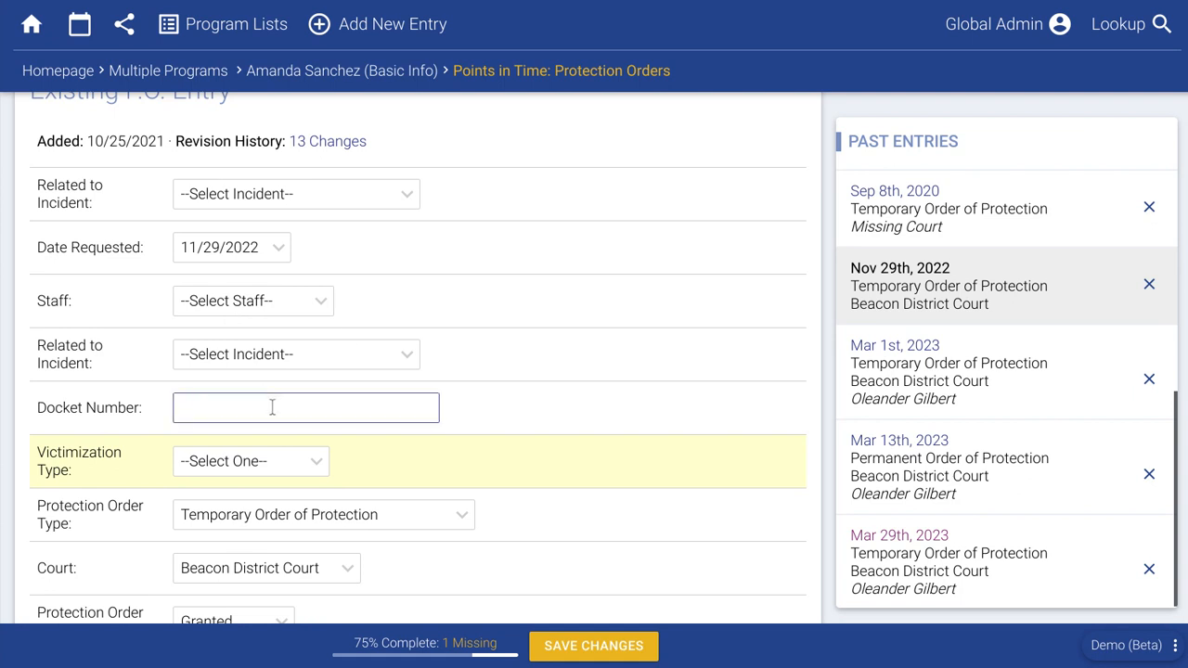
pyautogui.write('id_user')
pyautogui.doubleClick(243, 409)
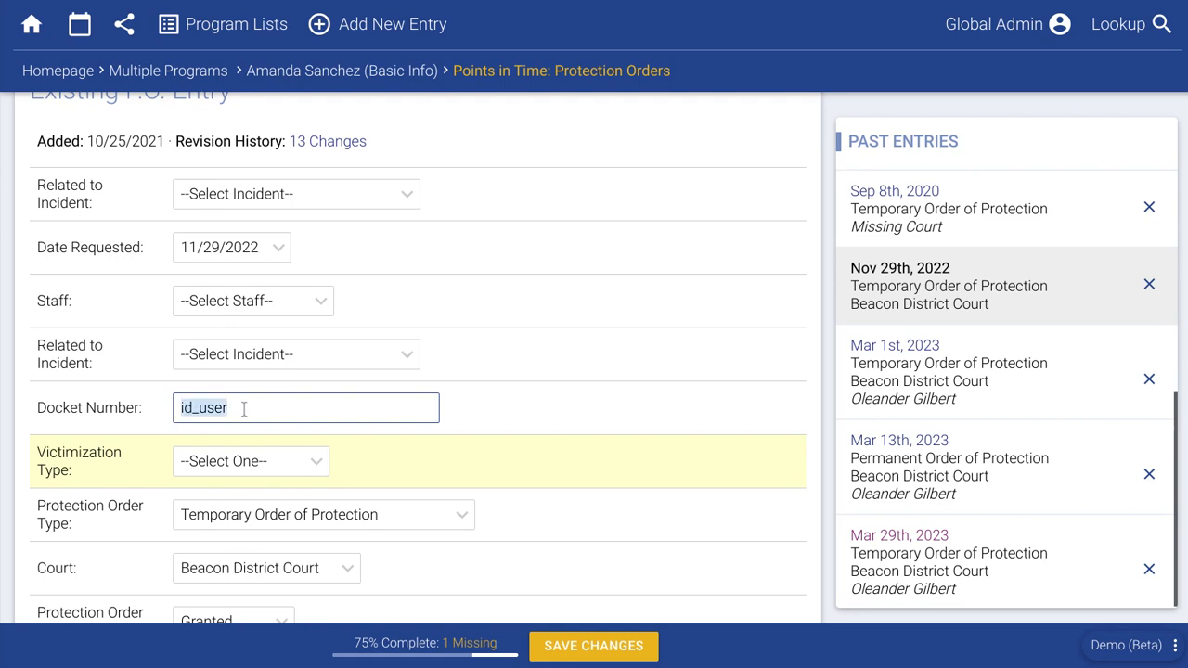
pyautogui.press('BackSpace')
pyautogui.click(516, 330)
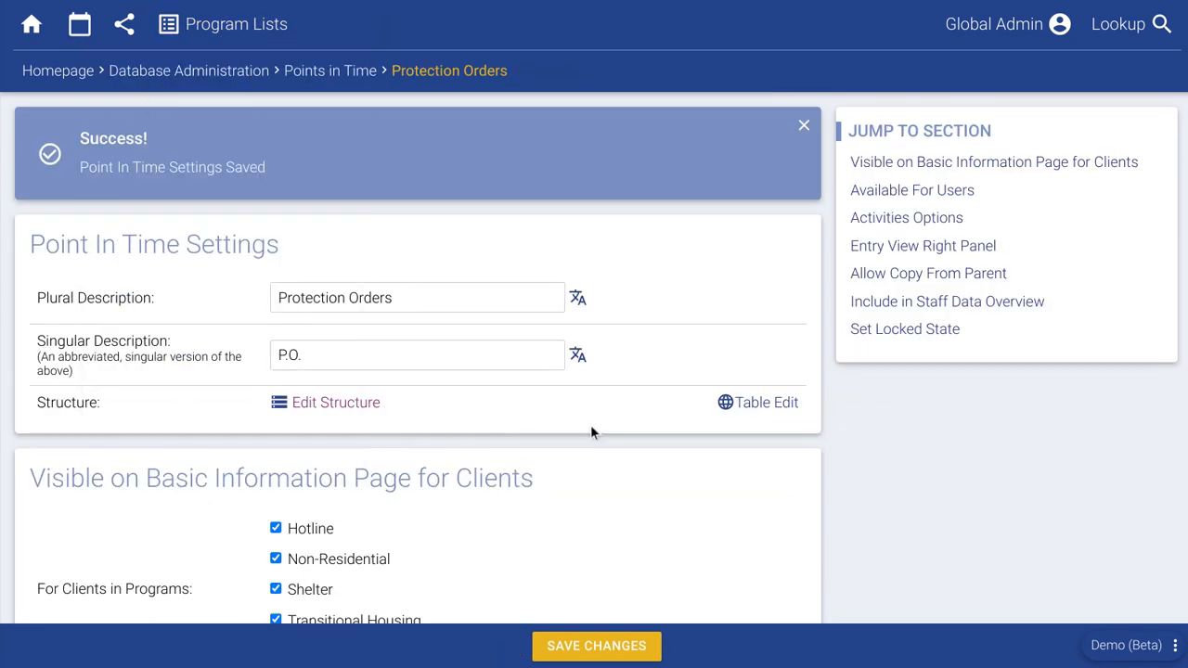
# Step: Set Show Data Completion Score to Yes in the Entry View Right Panel settings and save
pyautogui.click(894, 253)
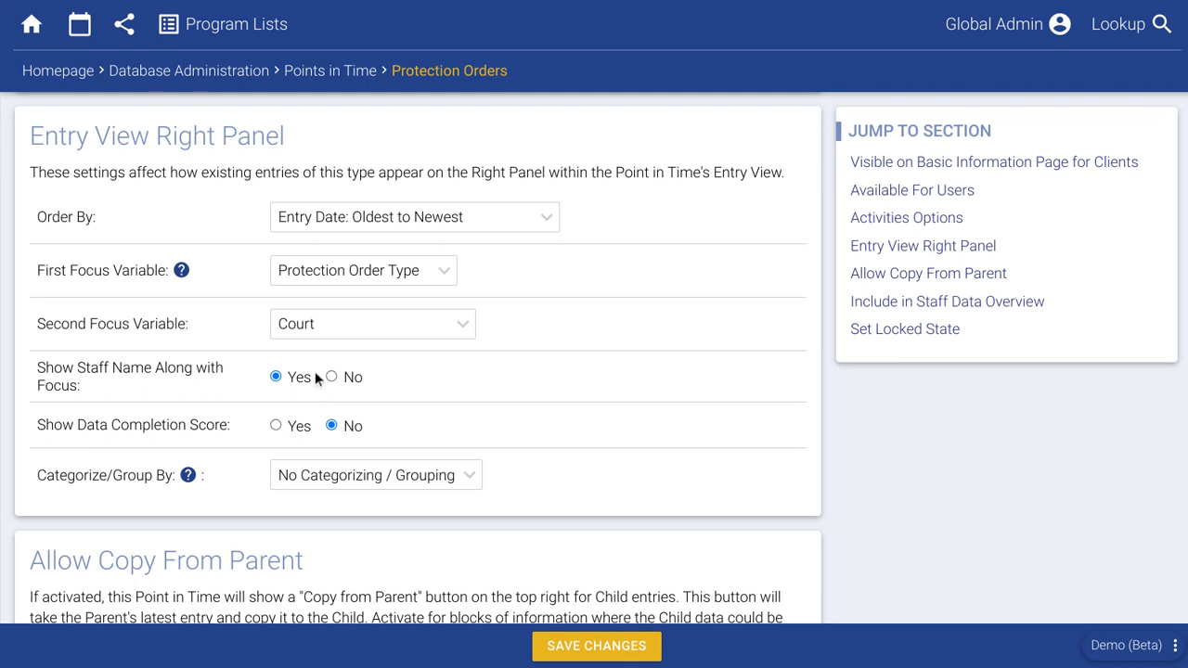
pyautogui.moveTo(122, 389); pyautogui.dragTo(37, 369)
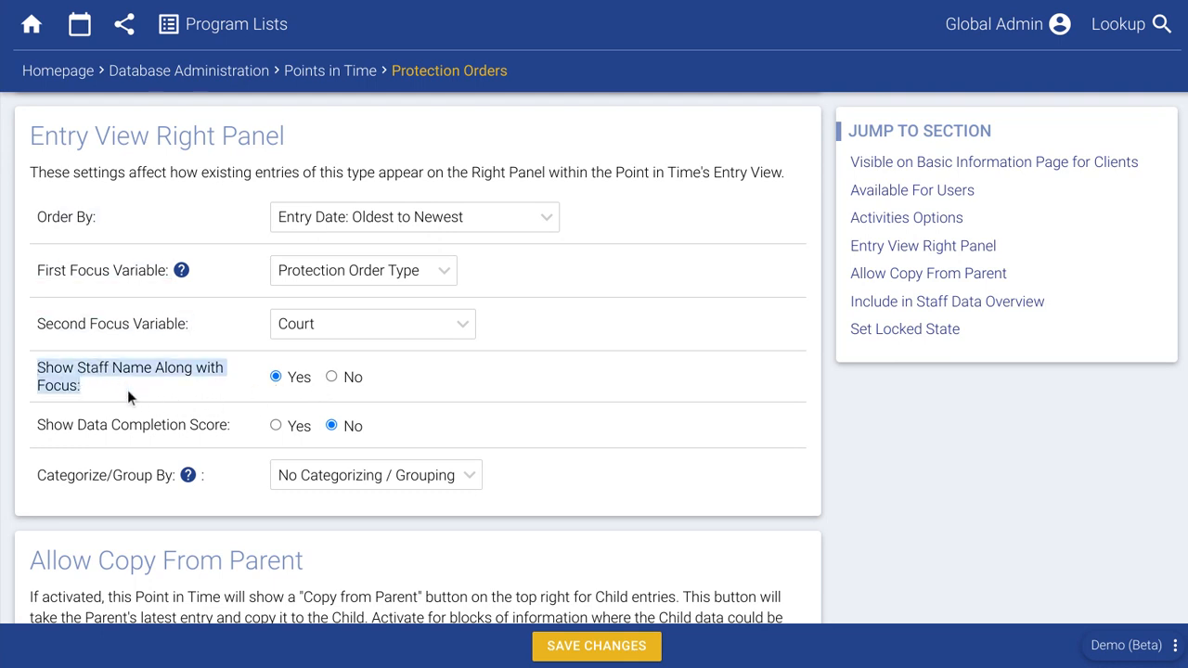
pyautogui.click(132, 425)
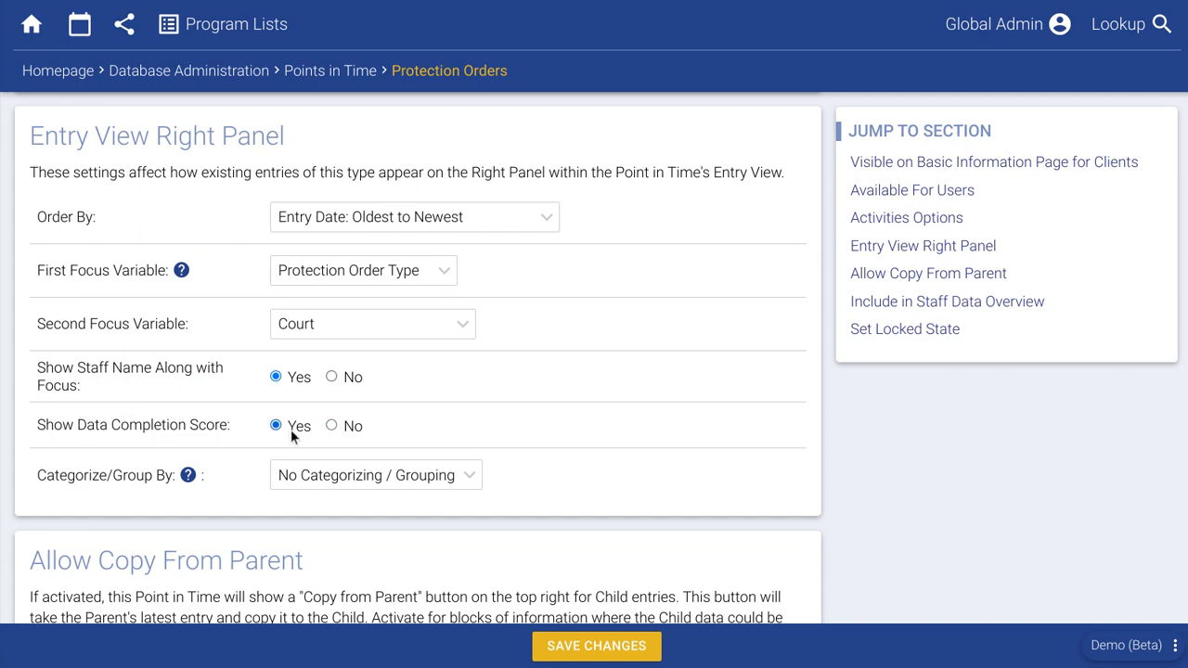
pyautogui.click(624, 657)
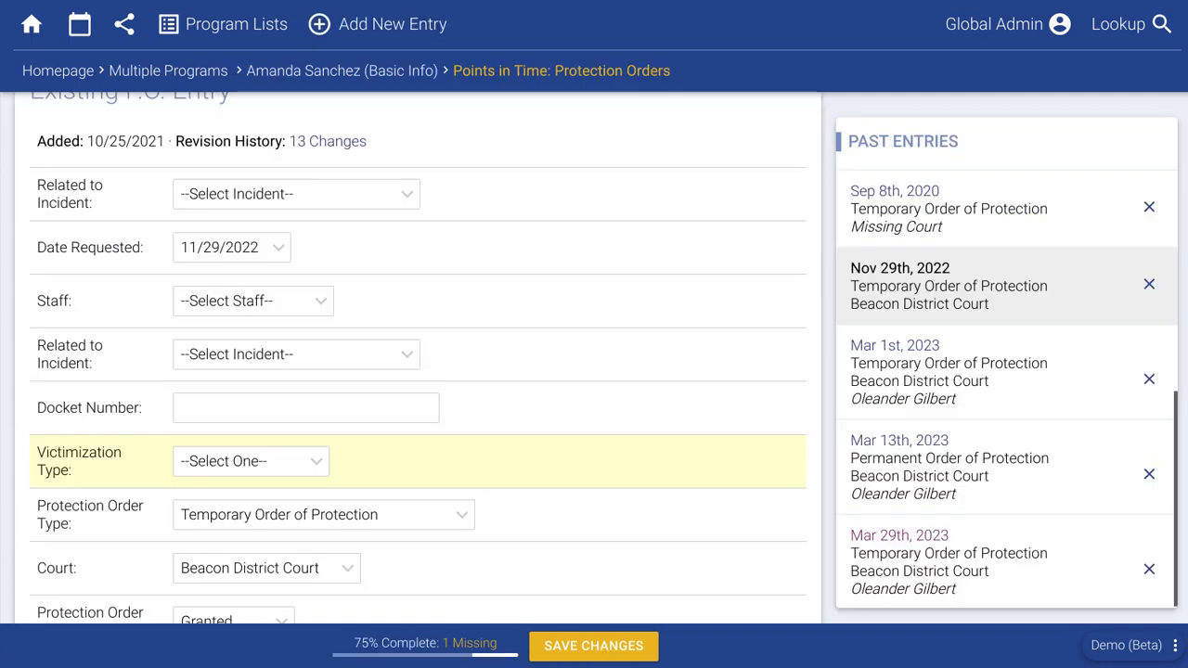
# Step: Reload the client's Nov 29th, 2022 entry and check the completion scores beside the past entries
pyautogui.press('F5')
pyautogui.click(743, 84)
pyautogui.scroll(3, 988, 267)
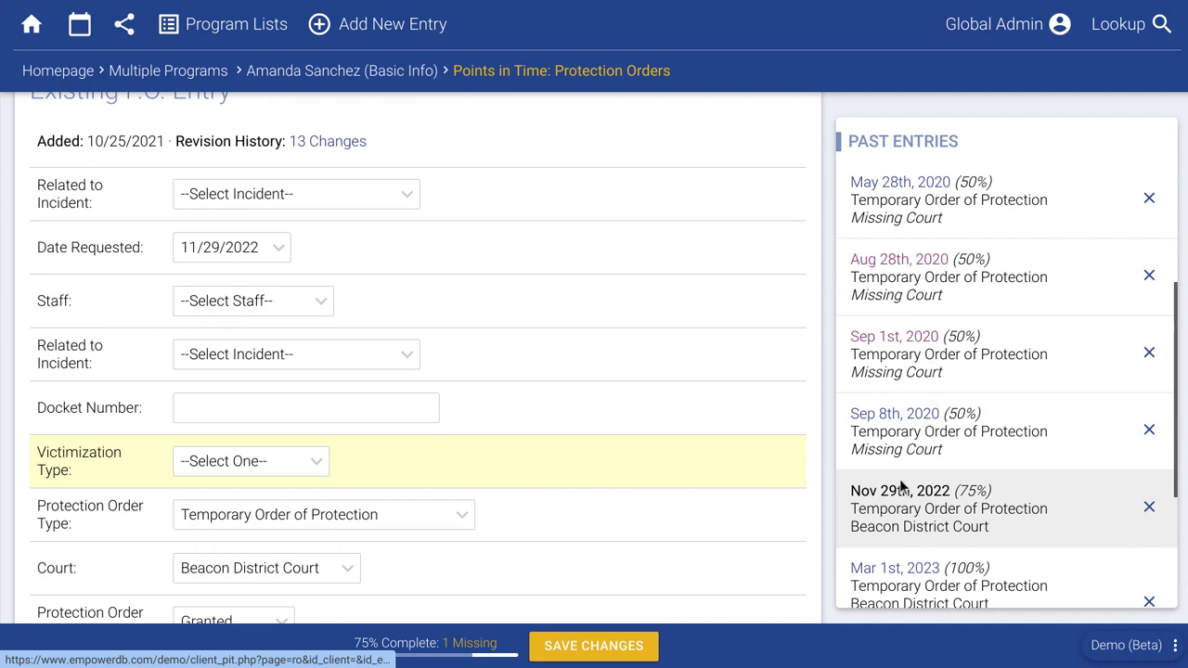
pyautogui.scroll(-2, 903, 492)
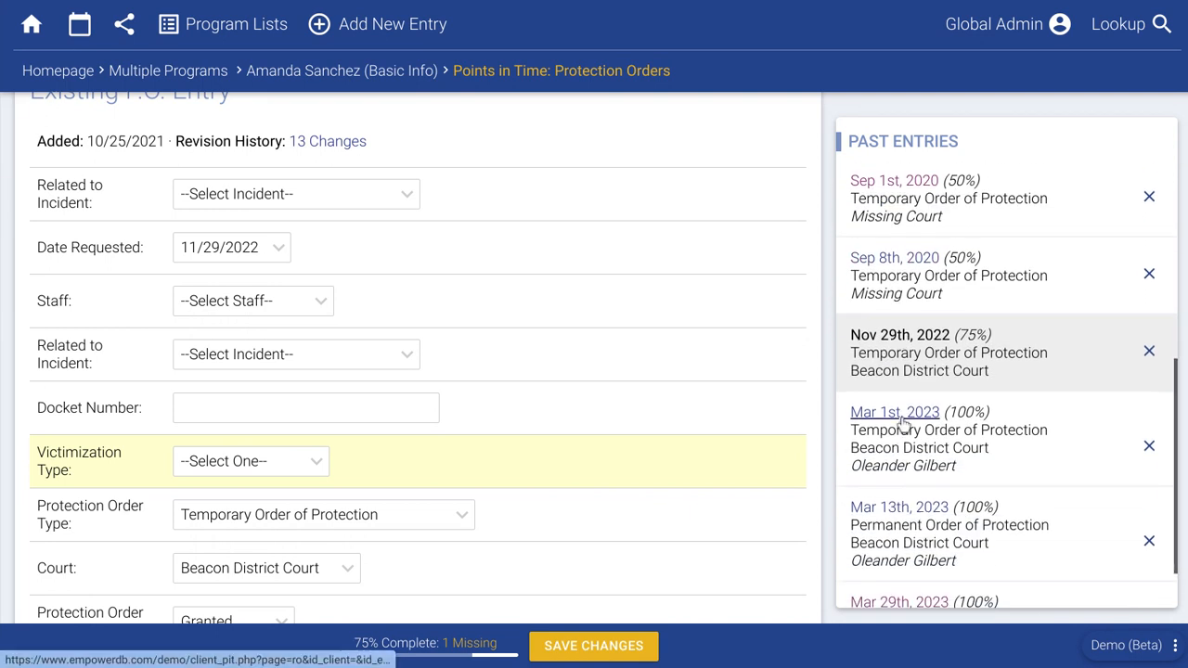
pyautogui.scroll(-1, 904, 422)
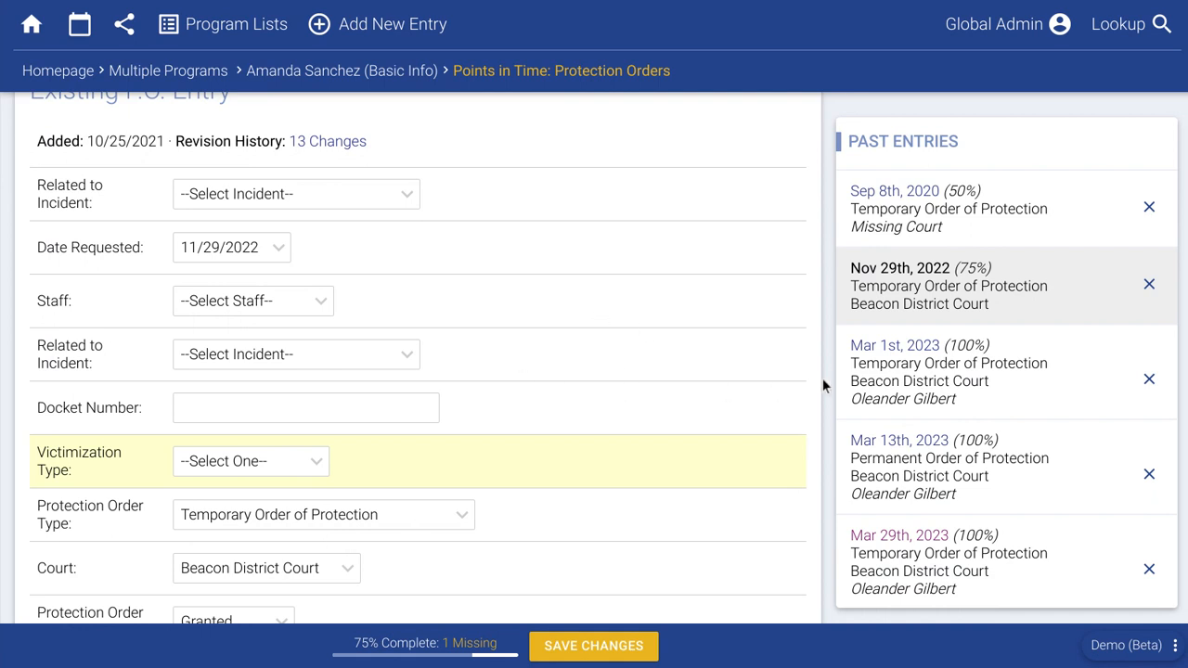
# Step: Set the Victimization Type of the Nov 29th, 2022 entry to Domestic Violence and try to save the entry
pyautogui.click(223, 461)
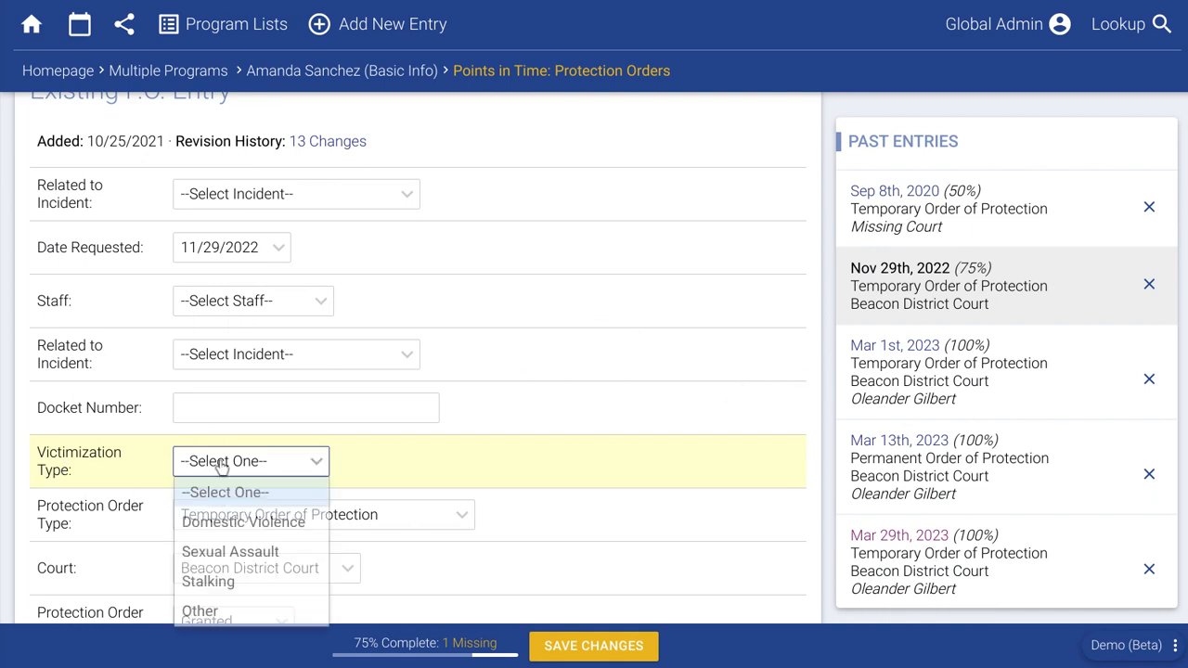
pyautogui.click(240, 521)
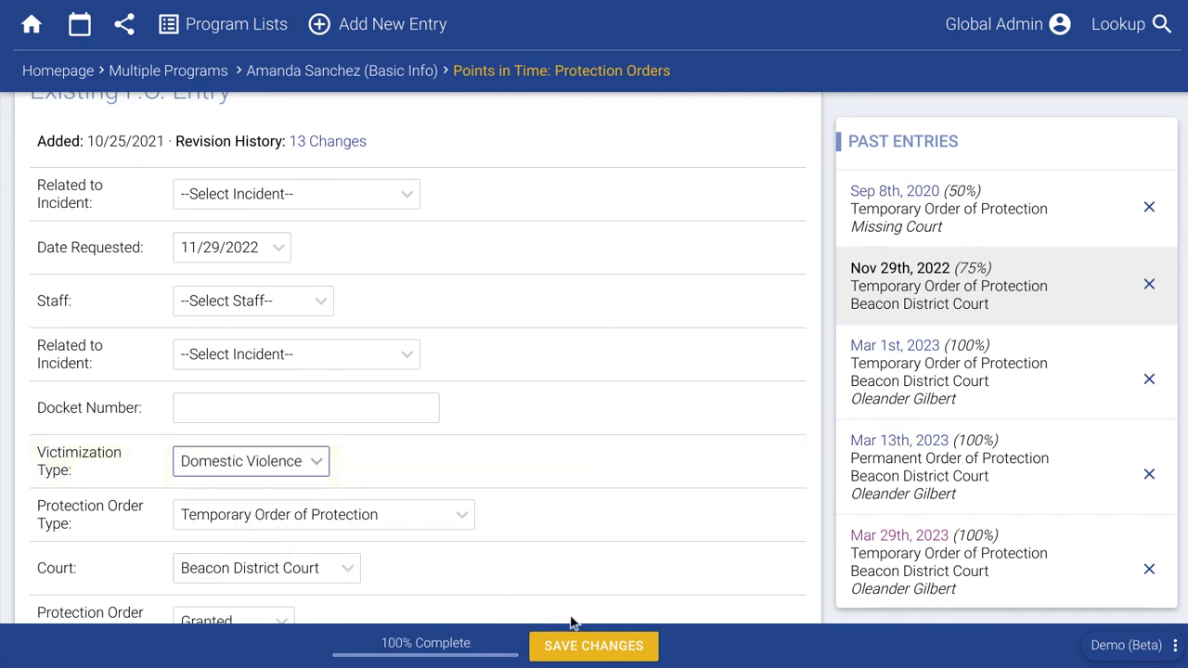
pyautogui.click(580, 643)
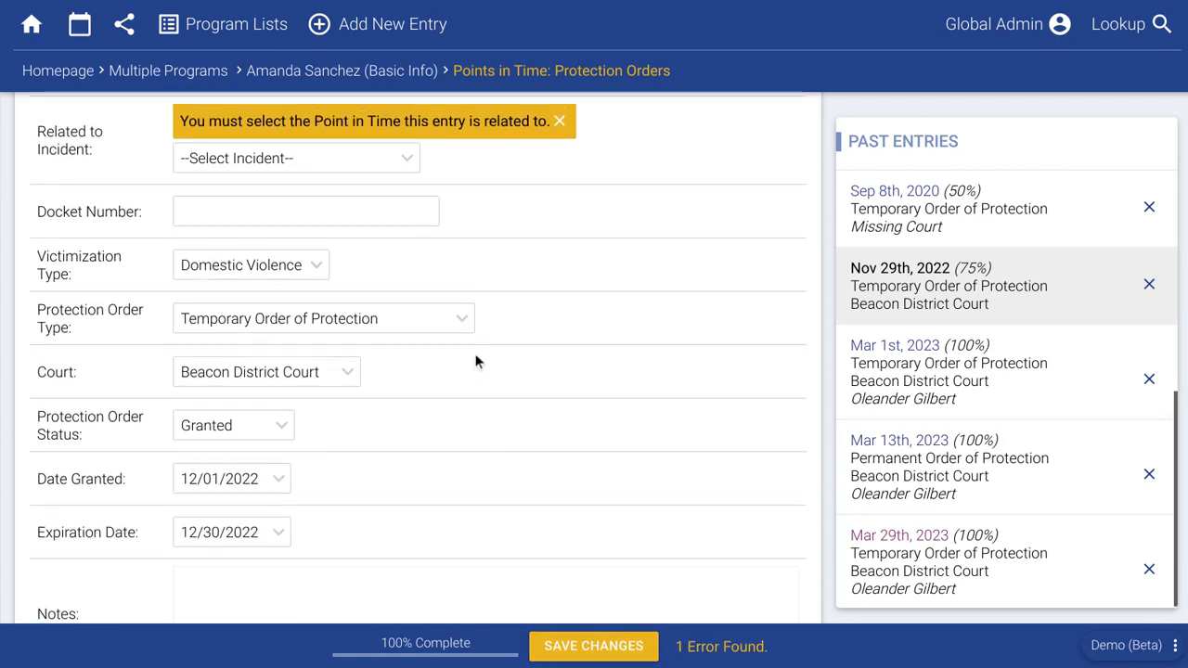
pyautogui.scroll(3, 503, 258)
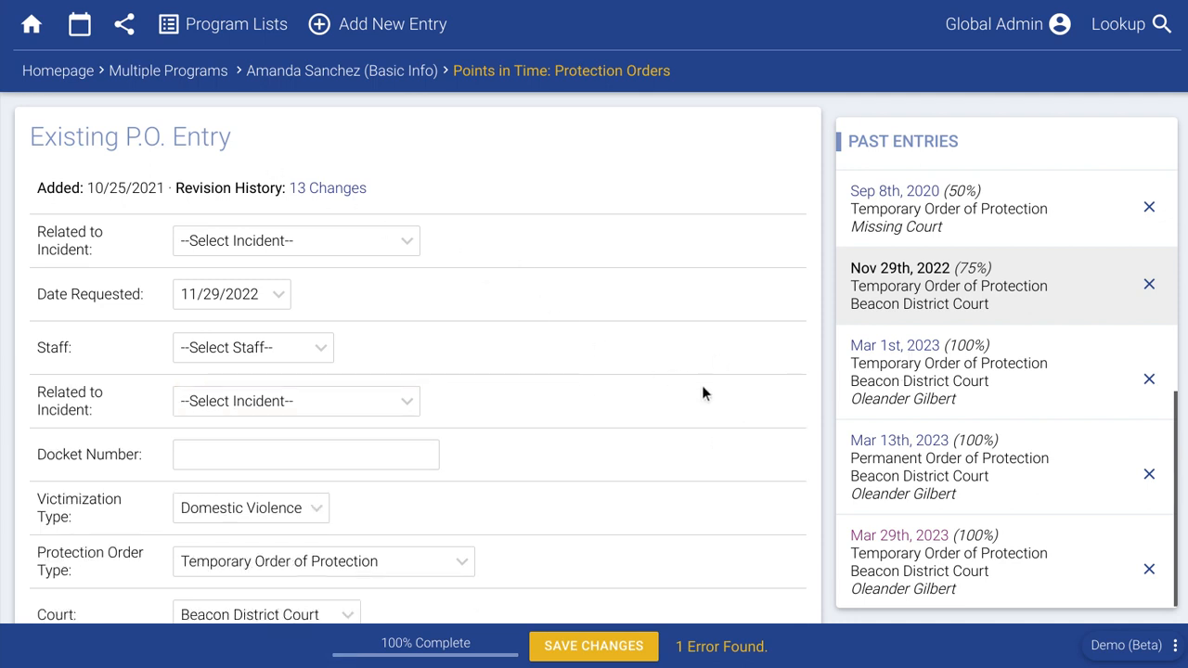
pyautogui.scroll(5, 928, 362)
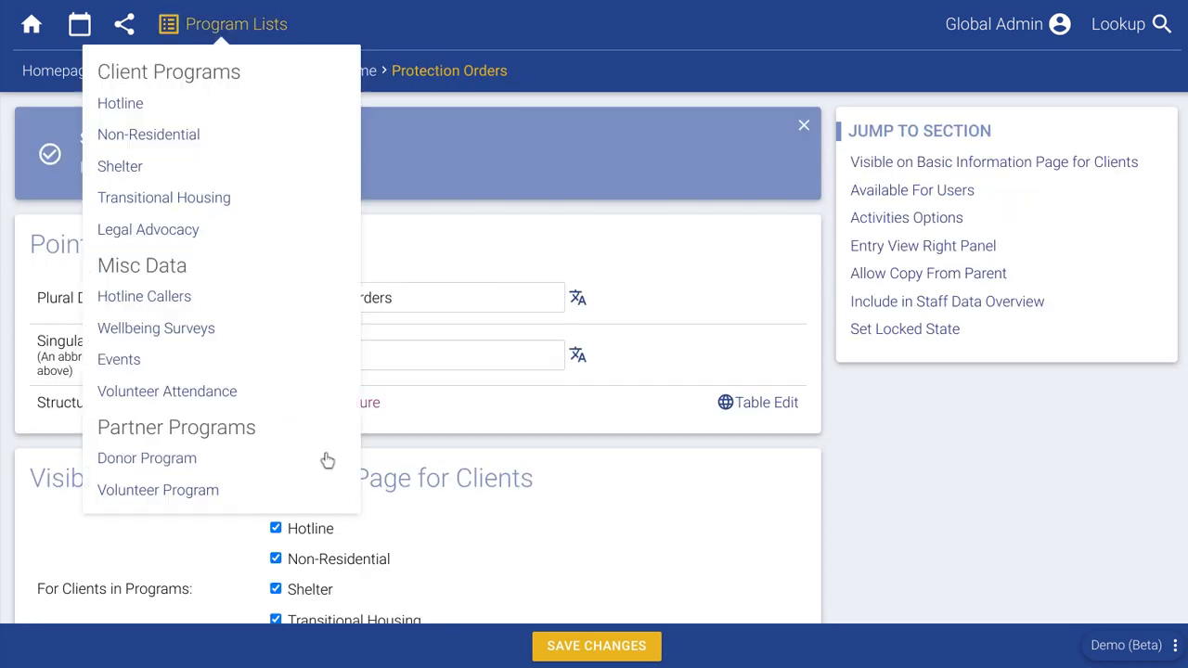
# Step: Set Categorize/Group By to Protection Order Type in the Entry View Right Panel settings and save
pyautogui.click(905, 247)
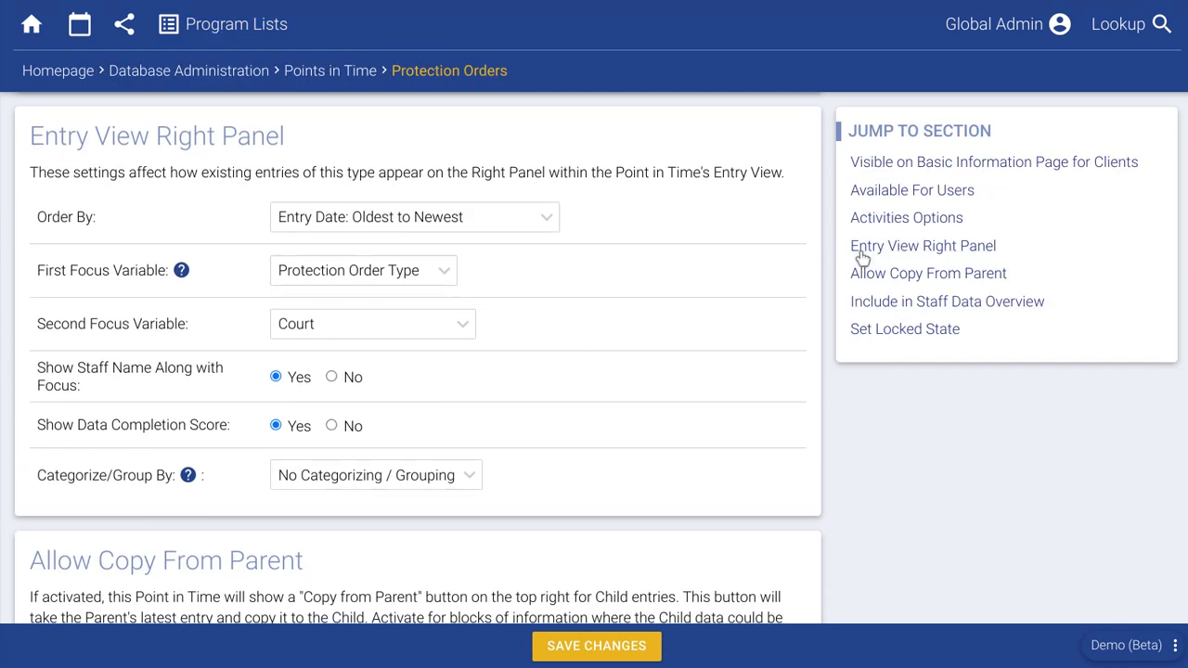
pyautogui.click(320, 475)
pyautogui.click(323, 533)
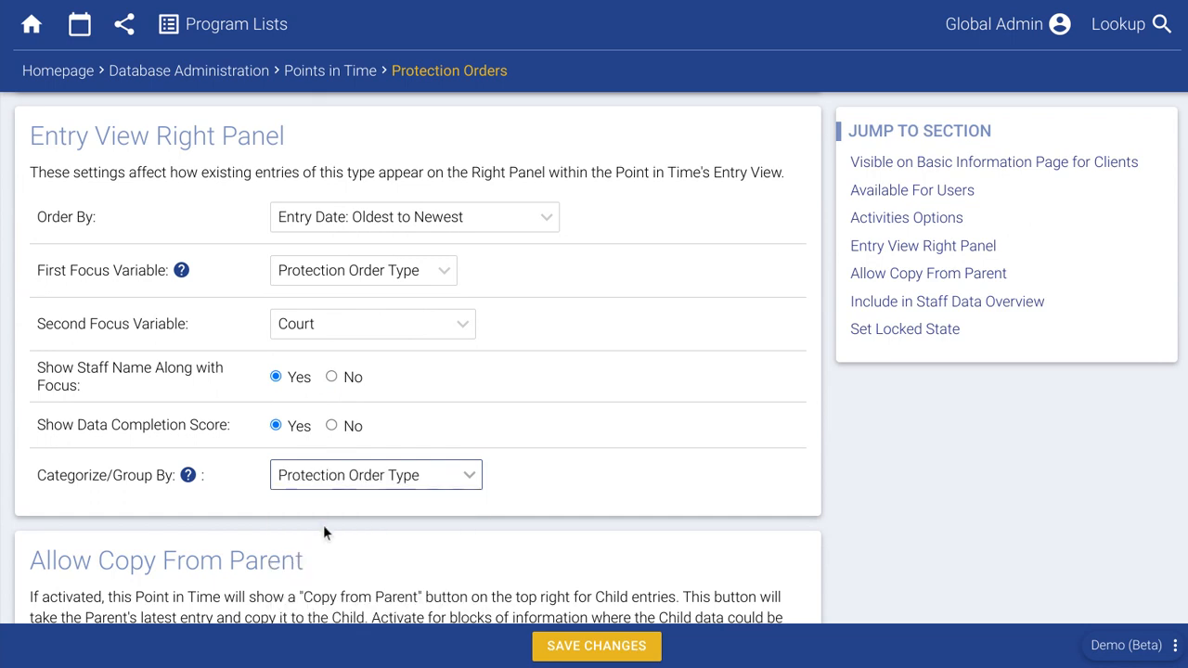
pyautogui.click(561, 647)
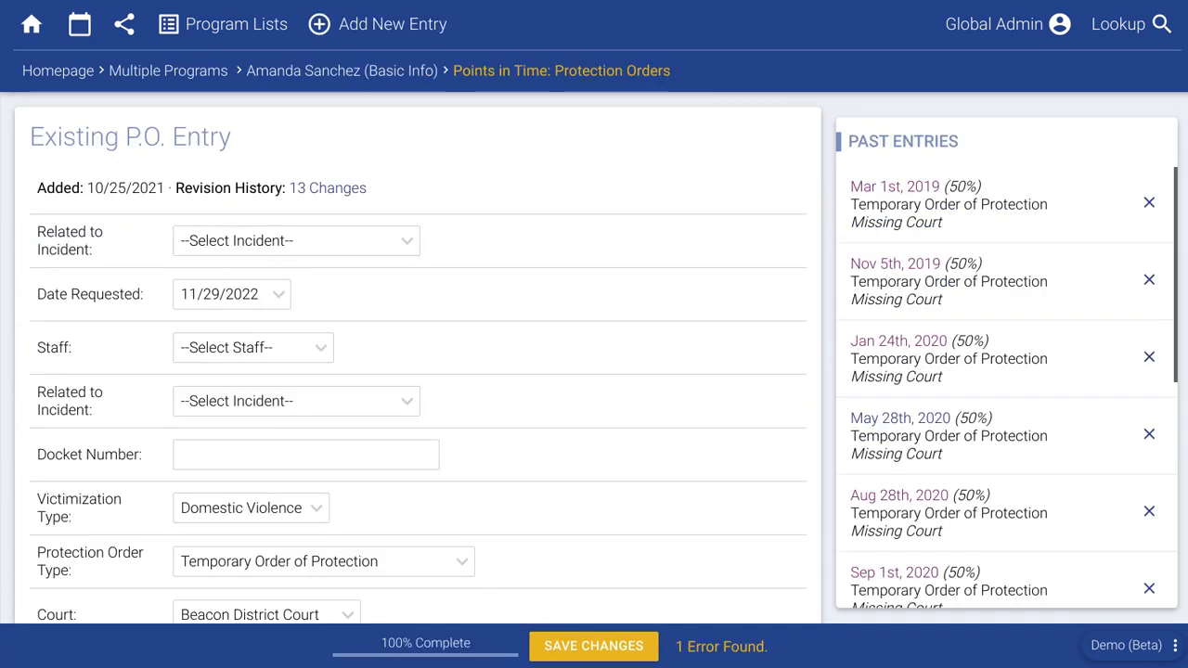
# Step: Reload the client's entry, discarding its unsaved changes, and check how the past entries are grouped by protection order type
pyautogui.press('super+r')
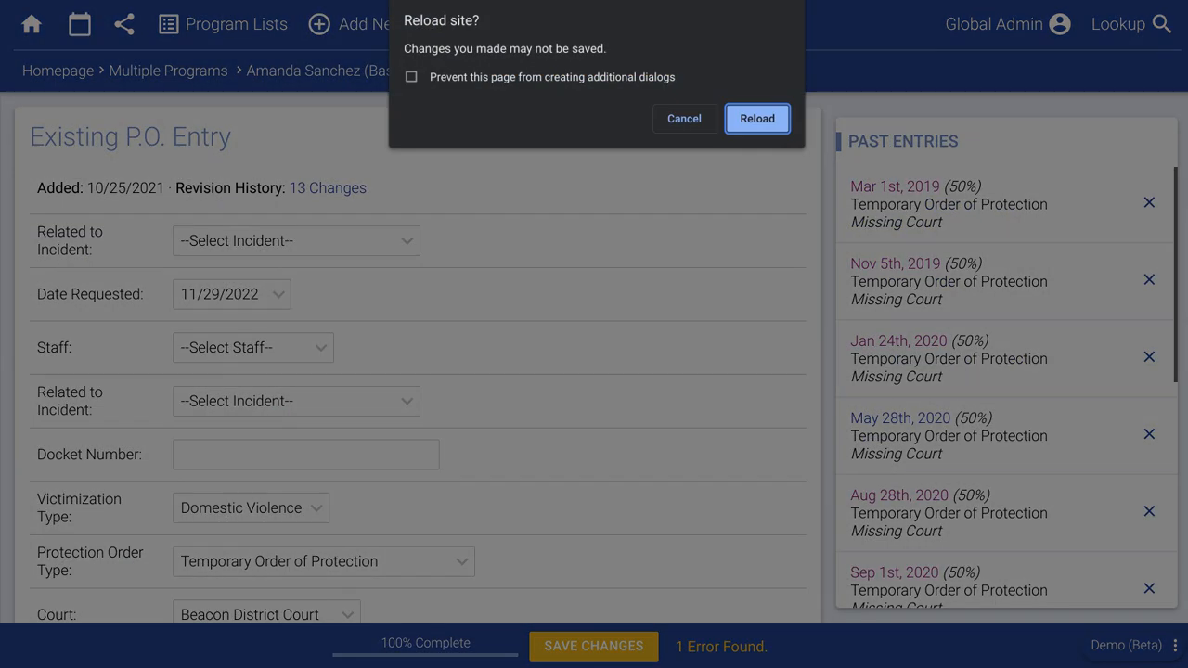
pyautogui.click(753, 118)
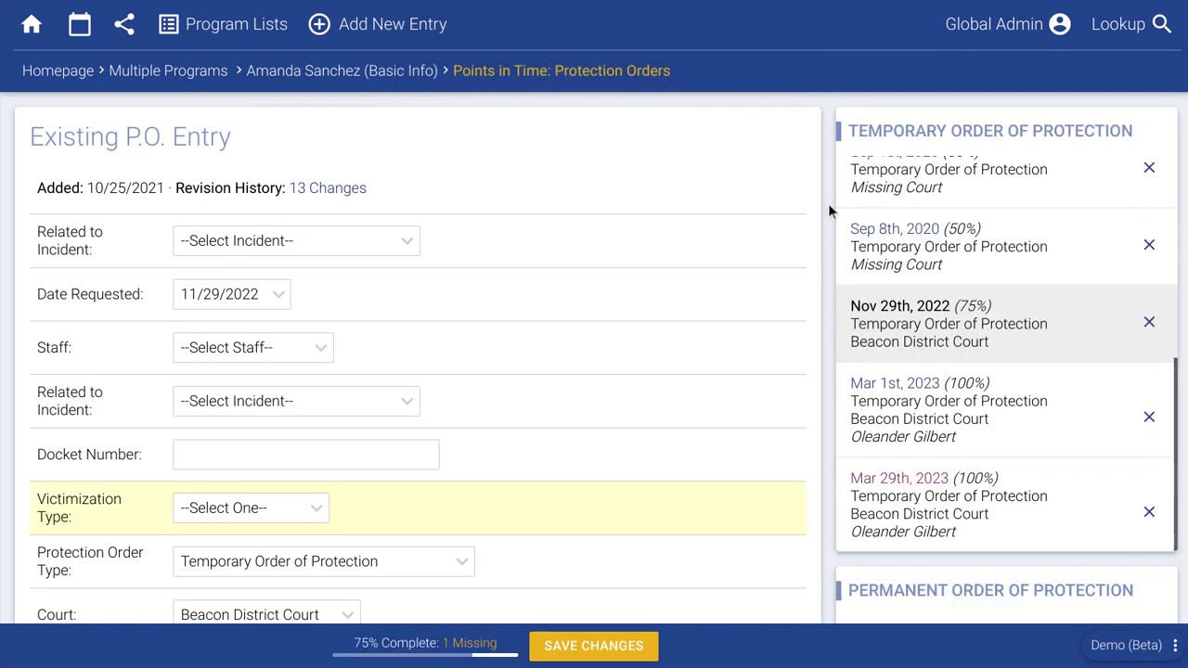
pyautogui.scroll(-3, 824, 515)
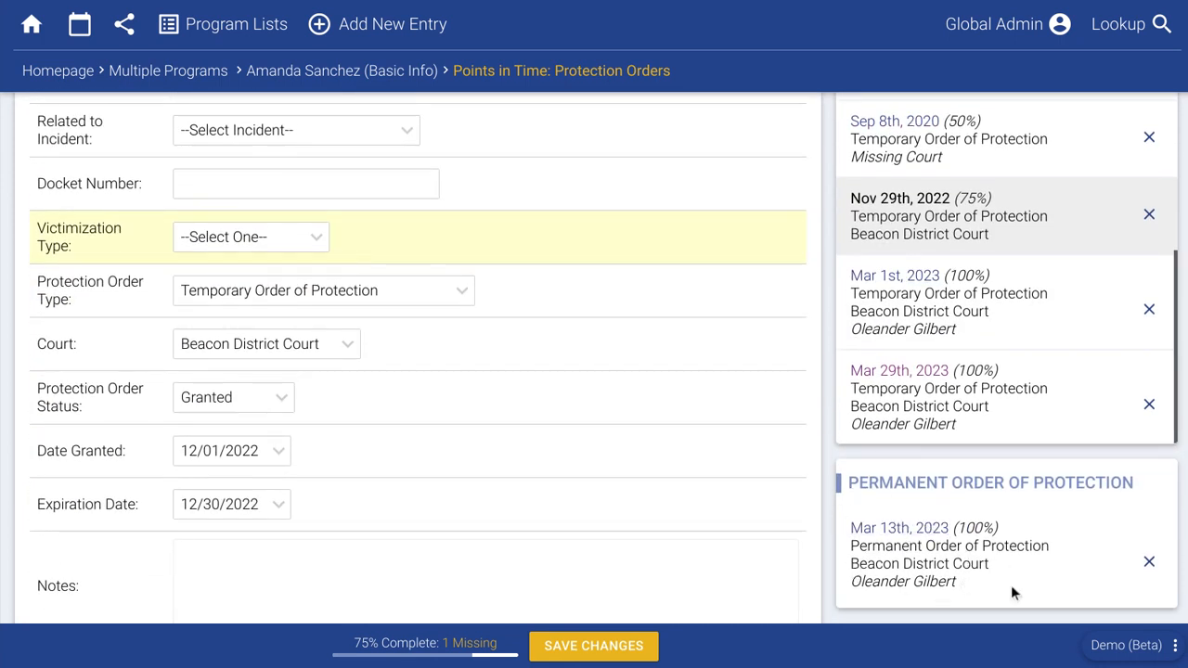
pyautogui.scroll(3, 952, 541)
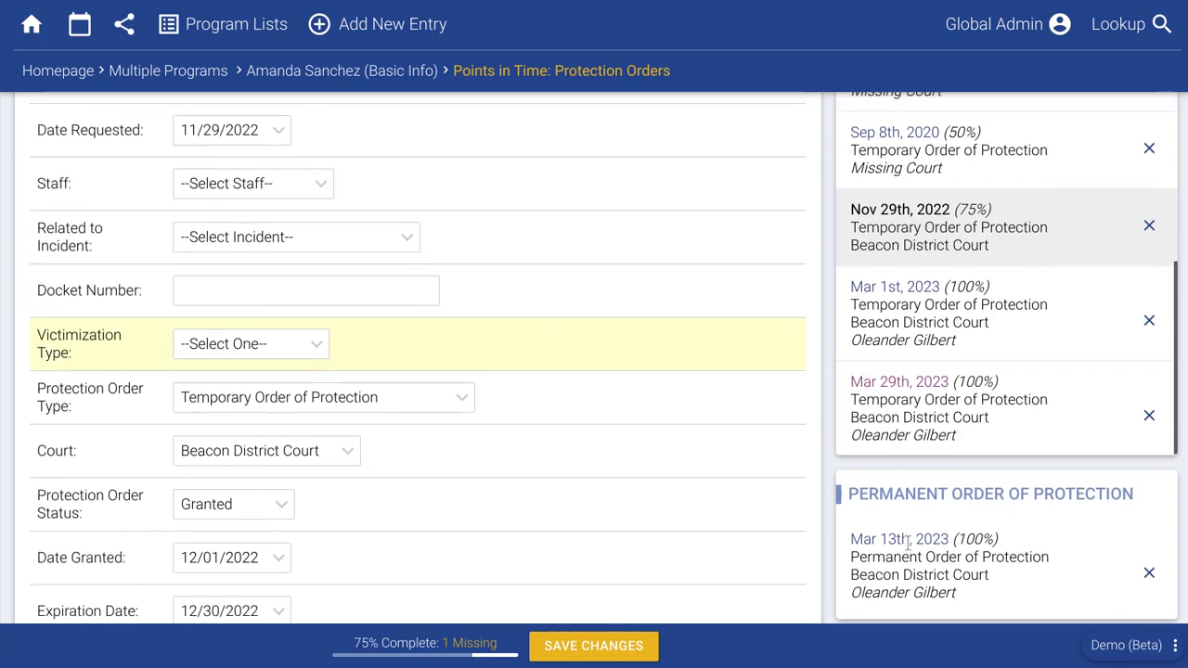
pyautogui.scroll(-1, 325, 424)
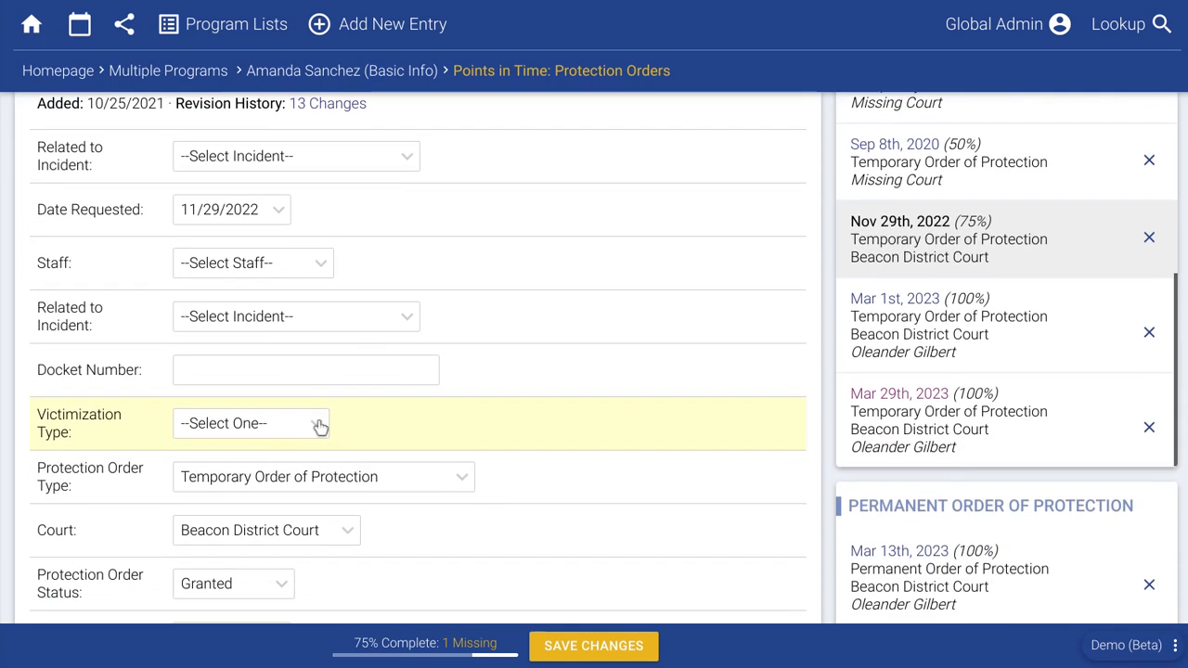
pyautogui.scroll(-1, 339, 457)
# Step: Compare the Protection Order Type choices in the open entry with the groups in the past entries list
pyautogui.click(329, 428)
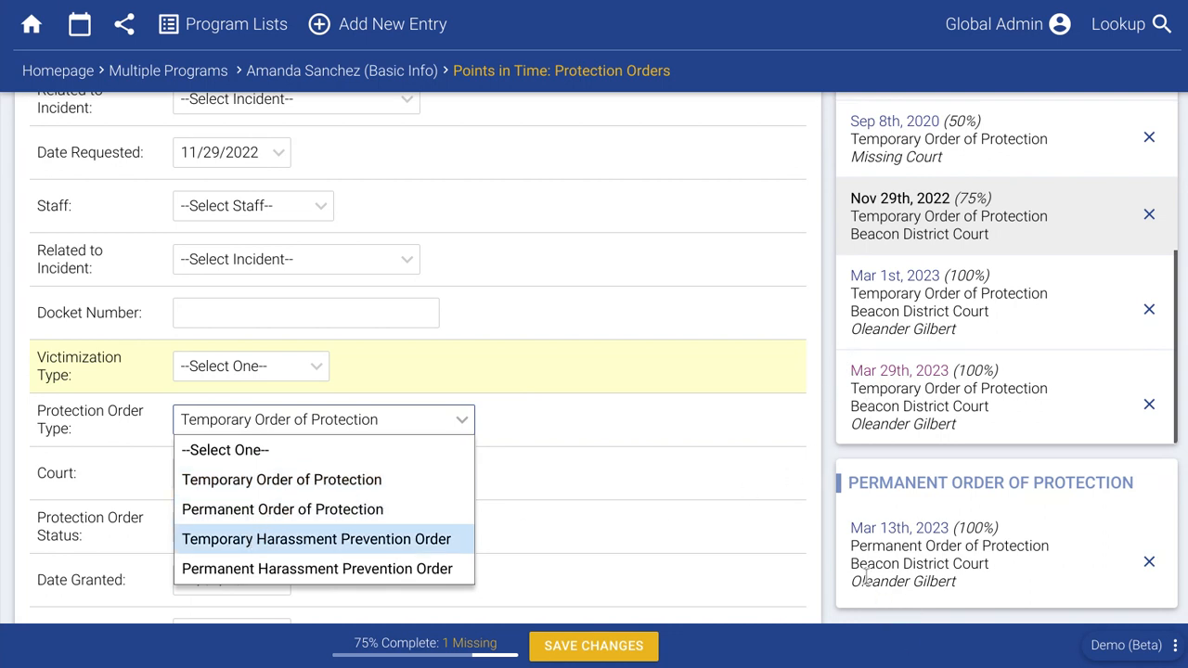
pyautogui.click(831, 560)
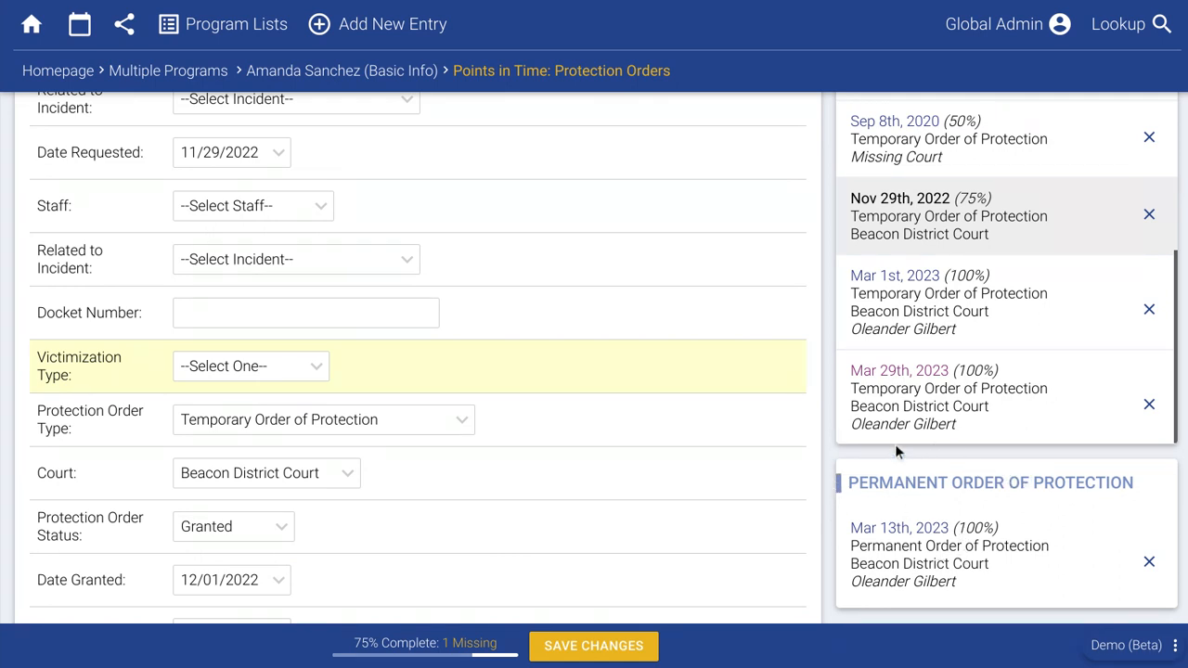
pyautogui.scroll(6, 835, 436)
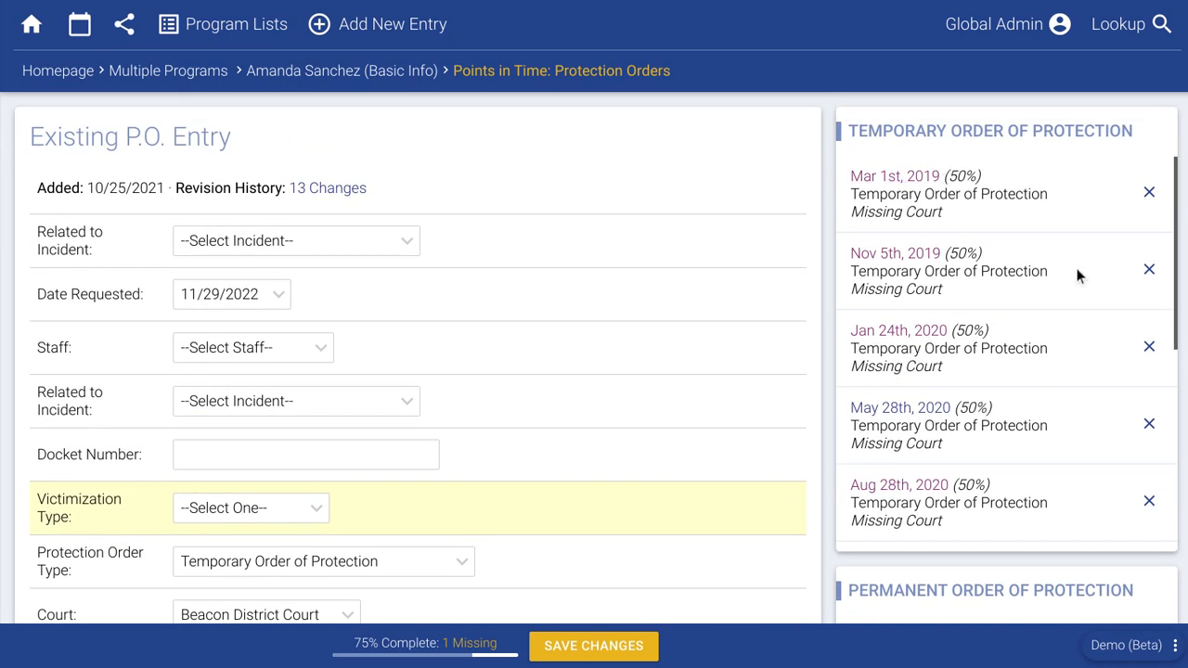
pyautogui.scroll(-1, 956, 333)
pyautogui.scroll(-2, 951, 319)
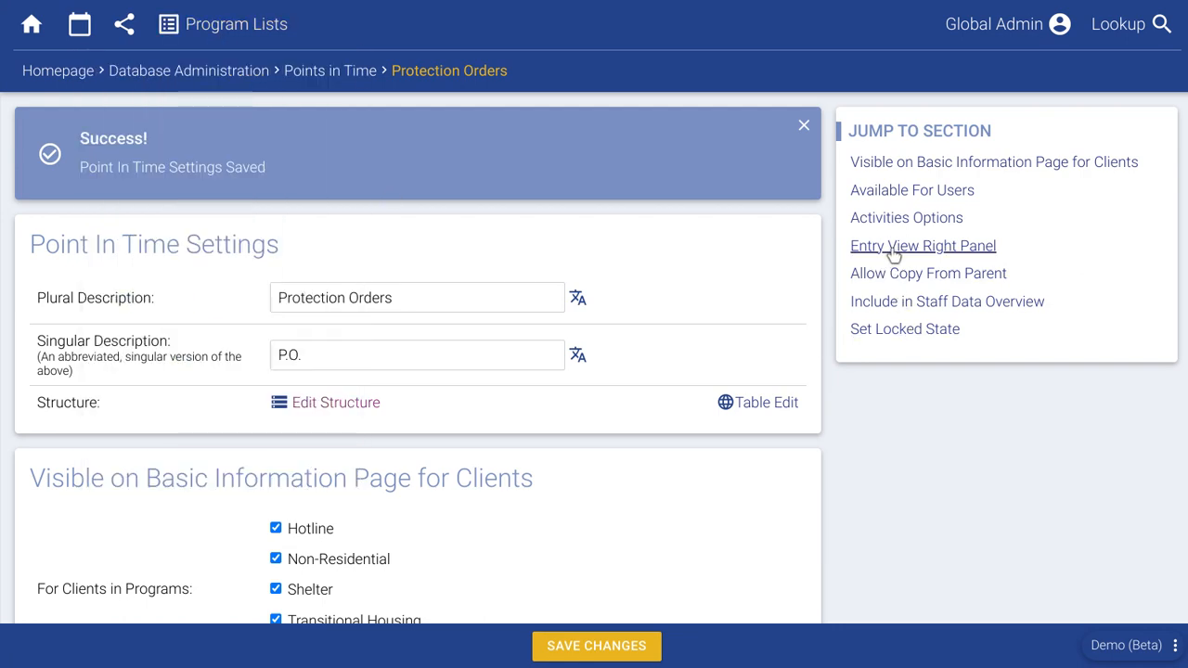
# Step: Review the Order By choices in the Entry View Right Panel settings without changing the selection
pyautogui.click(891, 247)
pyautogui.click(343, 217)
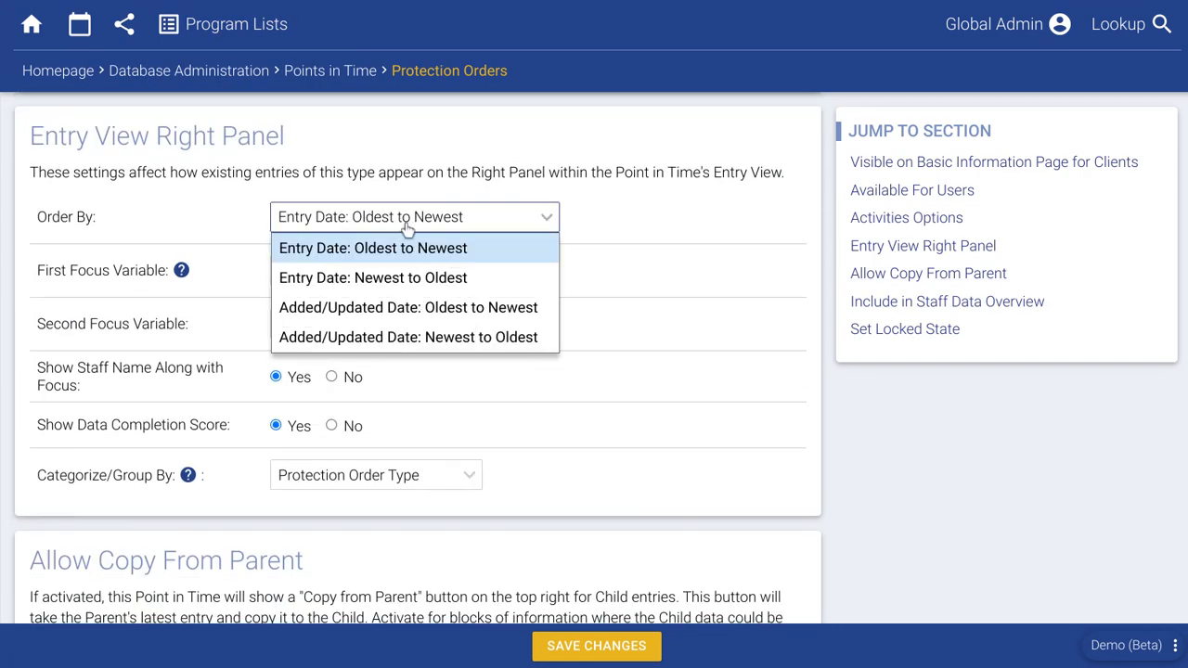
pyautogui.click(608, 220)
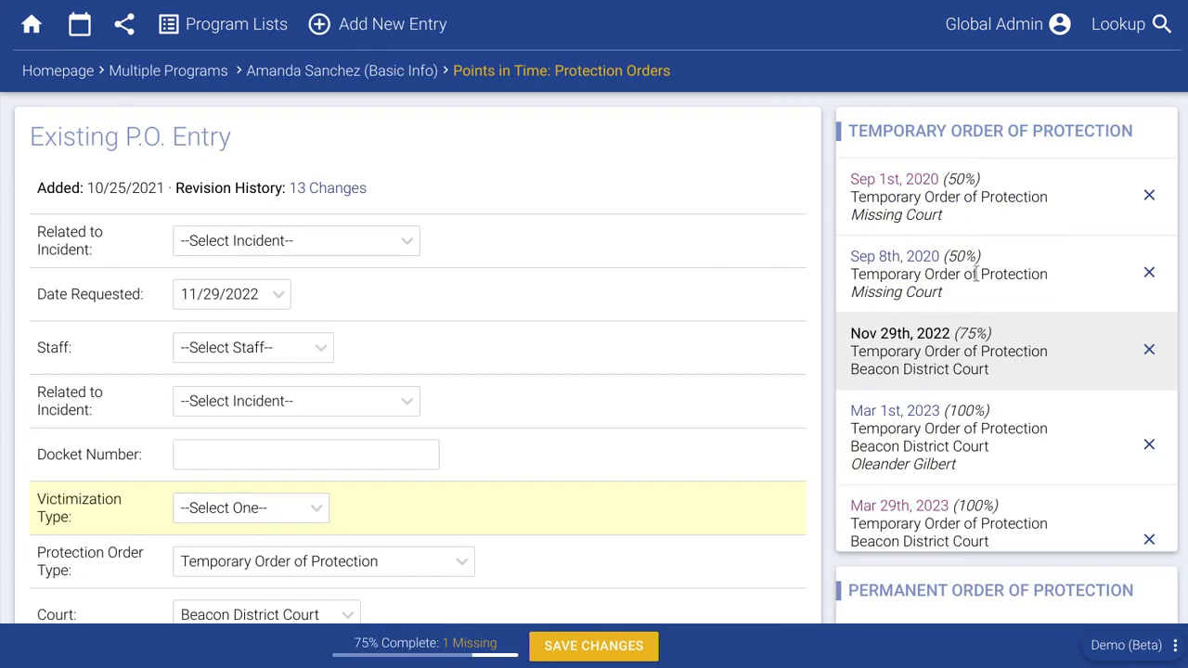
# Step: Compare the focus lines of the client's past entries with the Temporary Order of Protection group heading
pyautogui.moveTo(1047, 196); pyautogui.dragTo(848, 196)
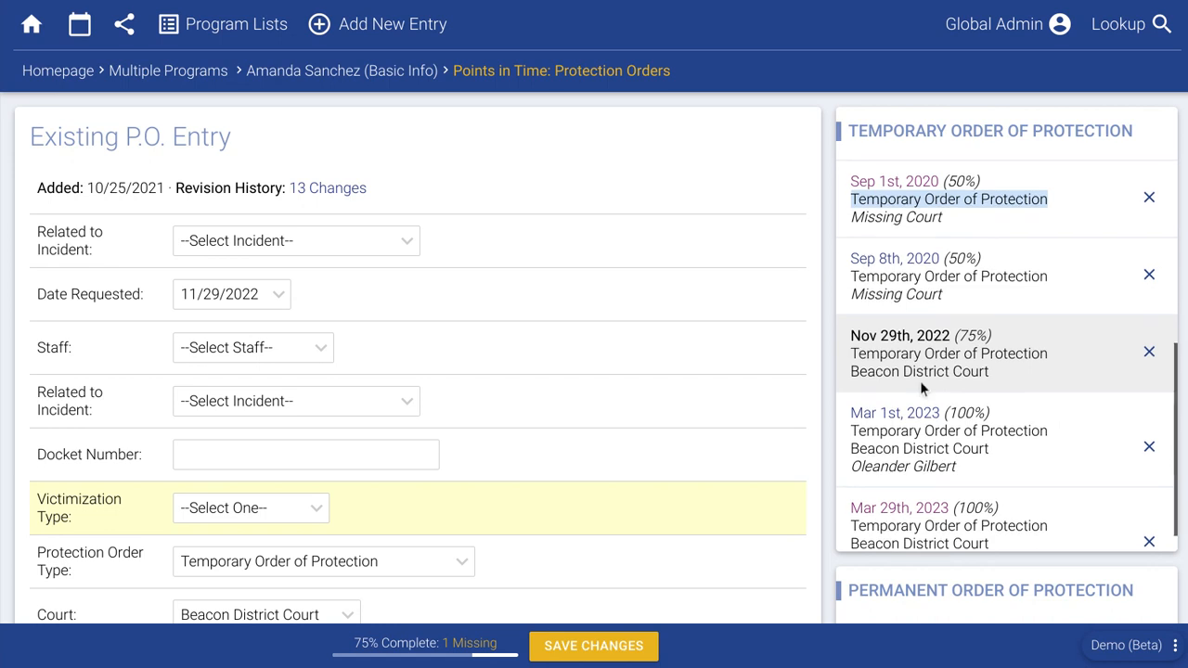
pyautogui.scroll(4, 923, 387)
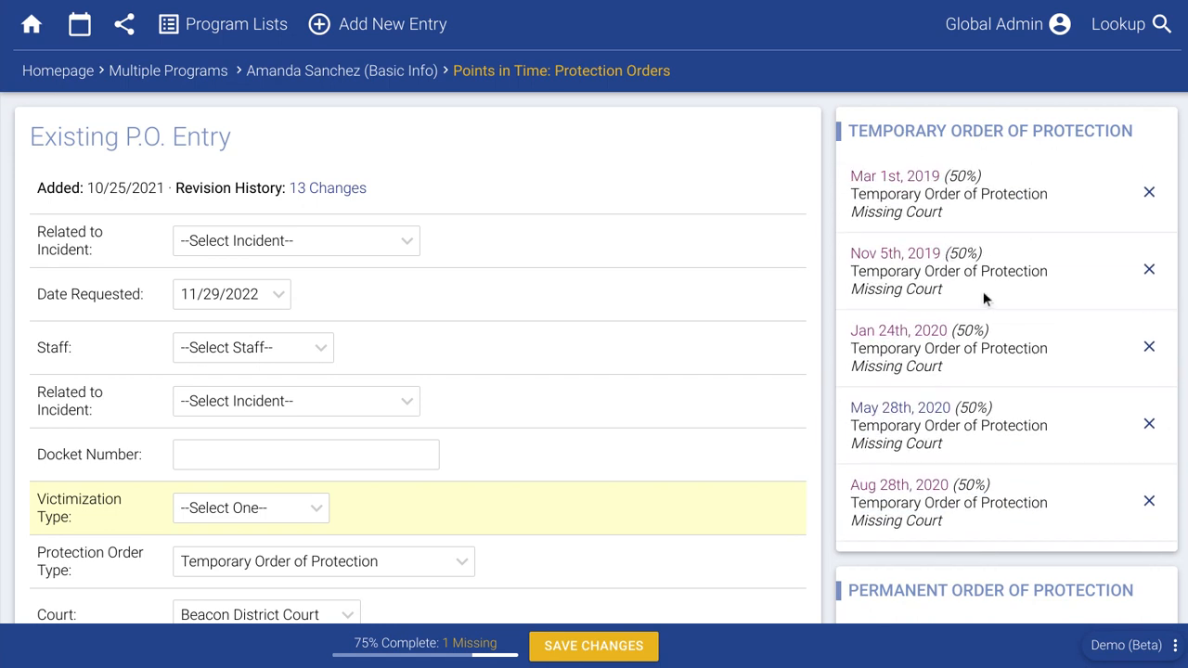
pyautogui.moveTo(1049, 195); pyautogui.dragTo(854, 193)
pyautogui.moveTo(1047, 271); pyautogui.dragTo(932, 271)
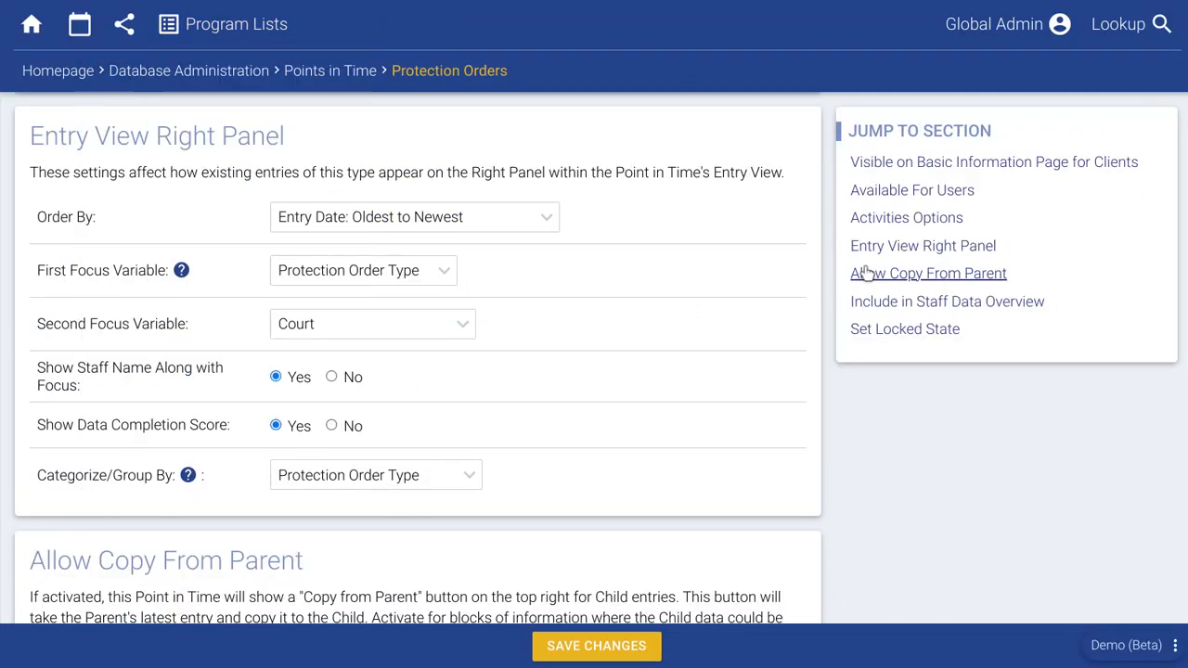
# Step: Change the First Focus Variable to Protection Order Status and save the settings
pyautogui.click(320, 274)
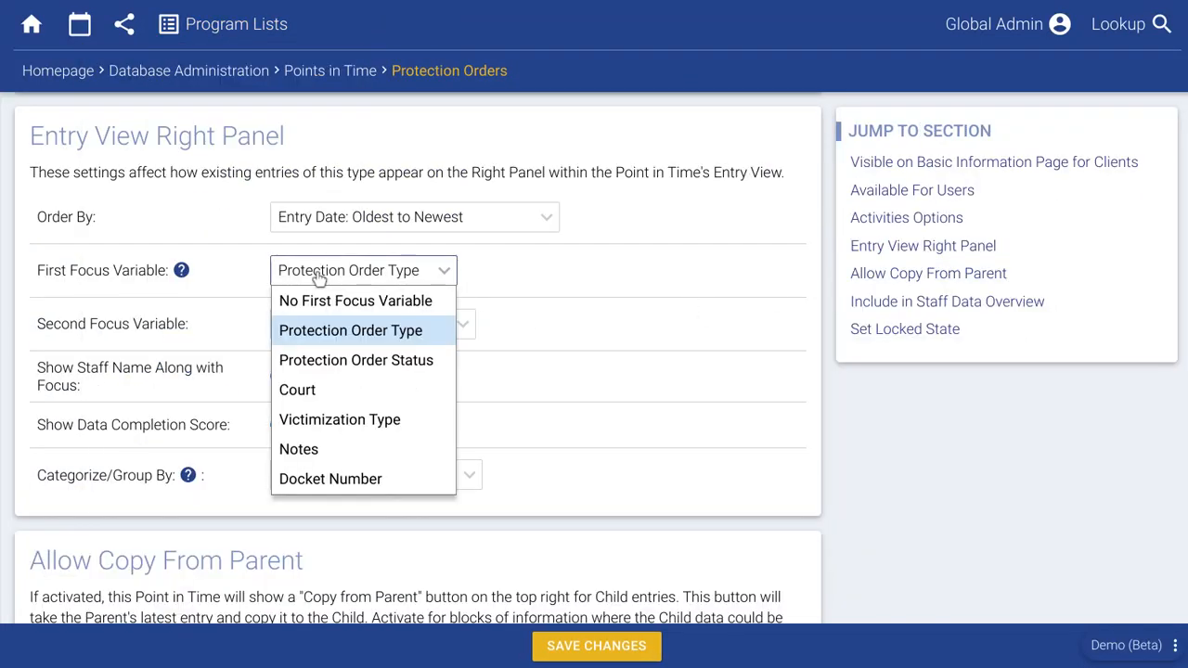
pyautogui.click(356, 360)
pyautogui.click(596, 645)
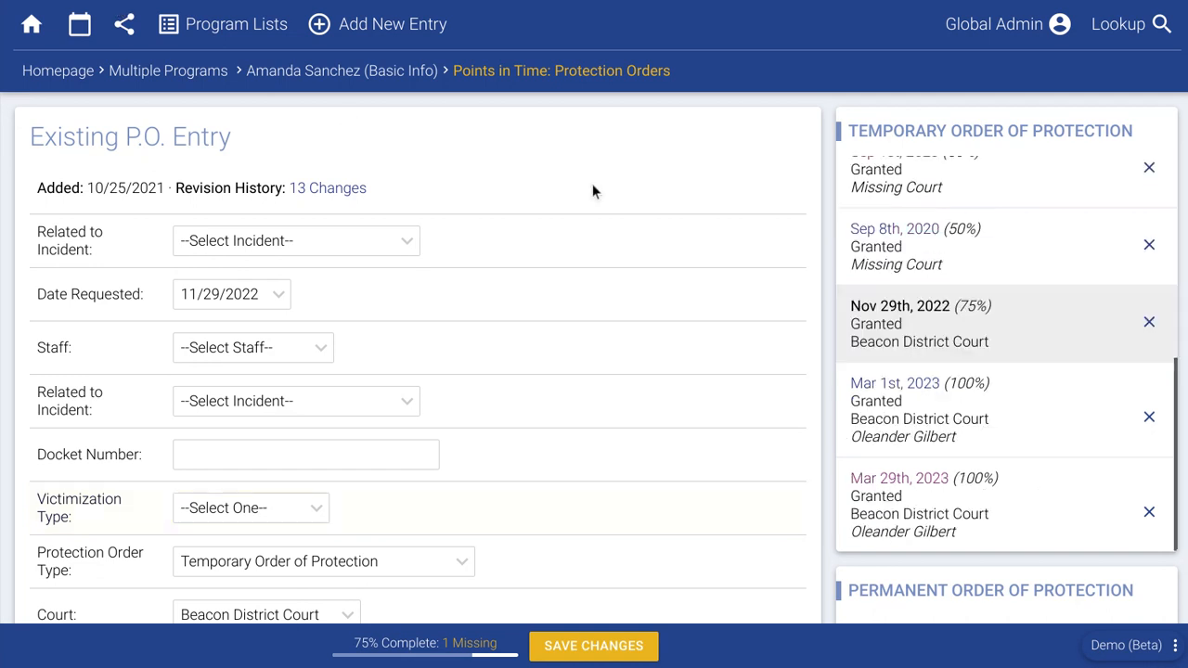
# Step: Check the order status lines in both groups of the client's past entries and return to the Entry View Right Panel settings
pyautogui.scroll(6, 978, 385)
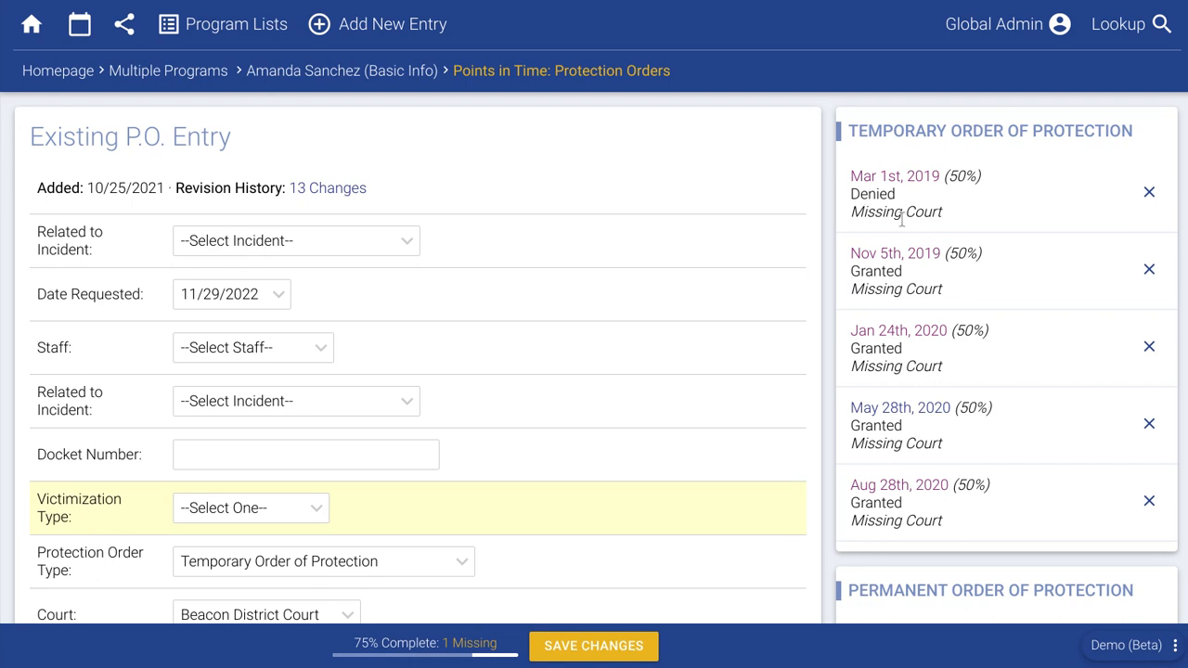
pyautogui.scroll(-5, 914, 430)
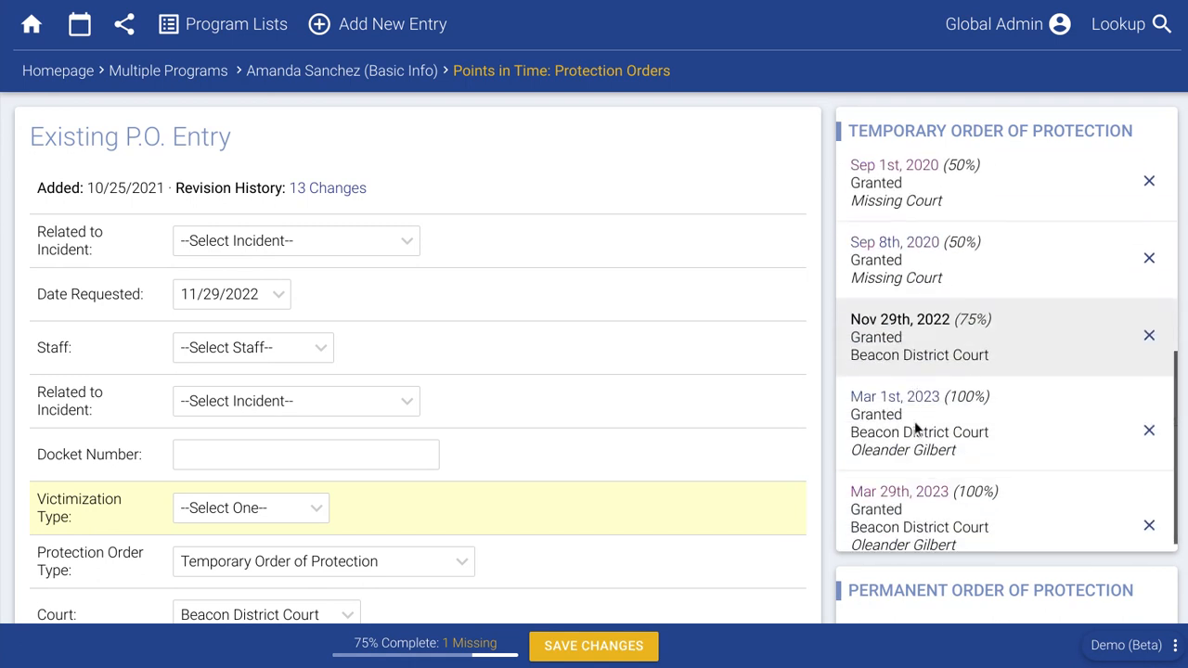
pyautogui.scroll(-5, 914, 430)
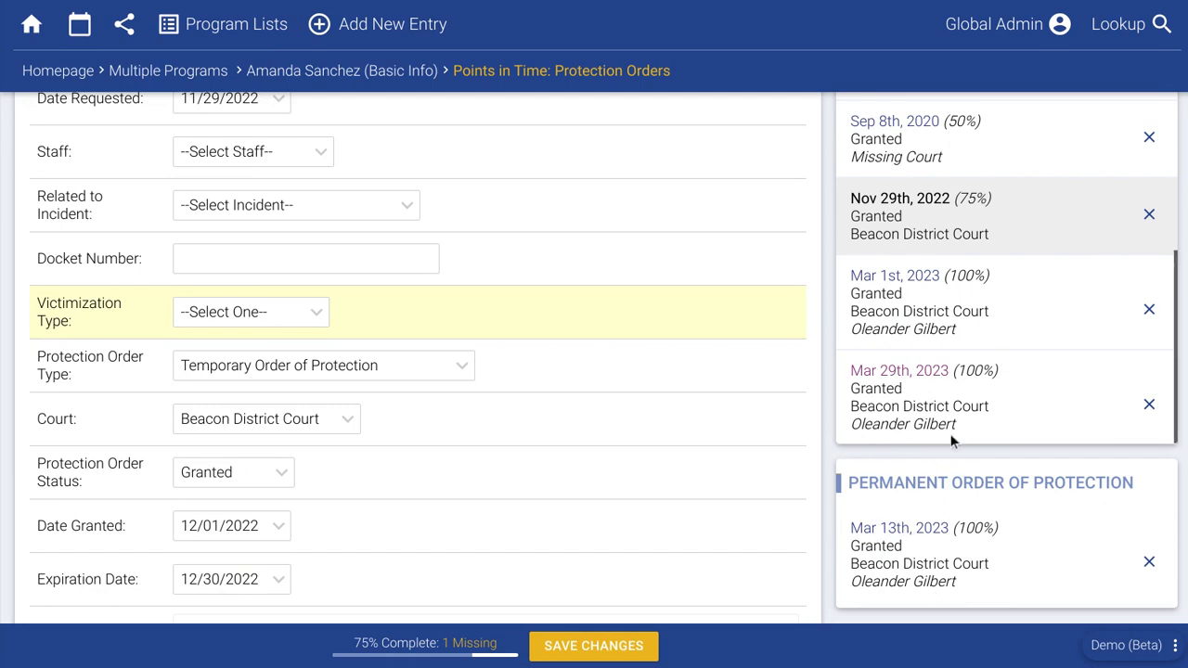
pyautogui.scroll(6, 905, 409)
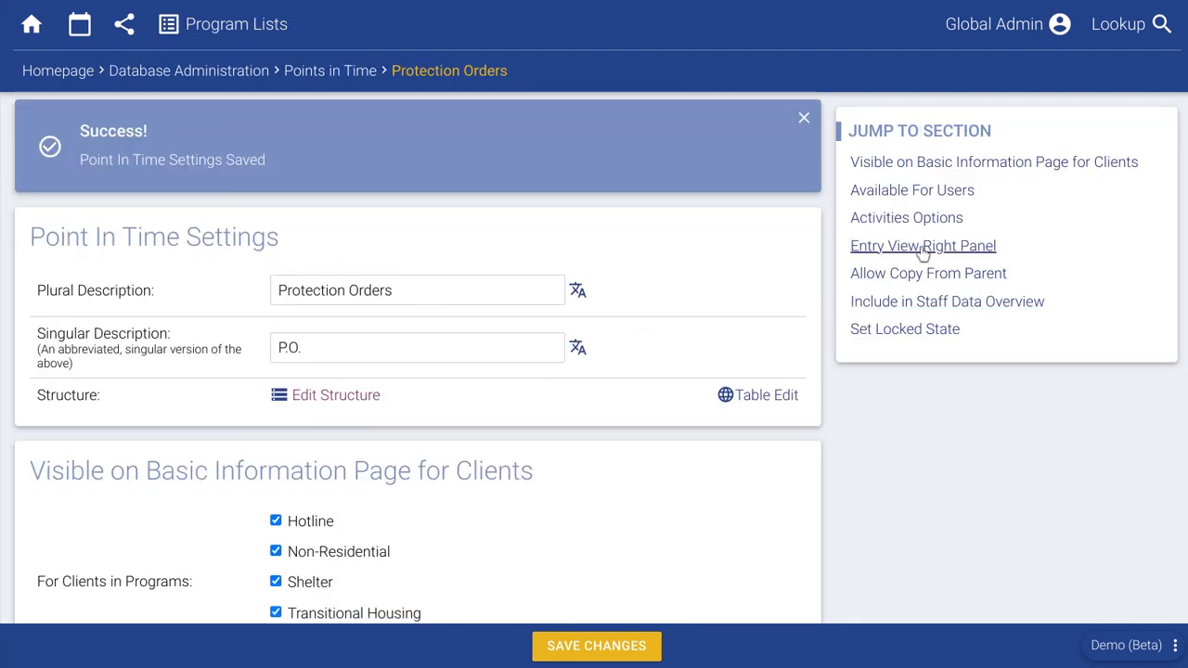
pyautogui.click(923, 247)
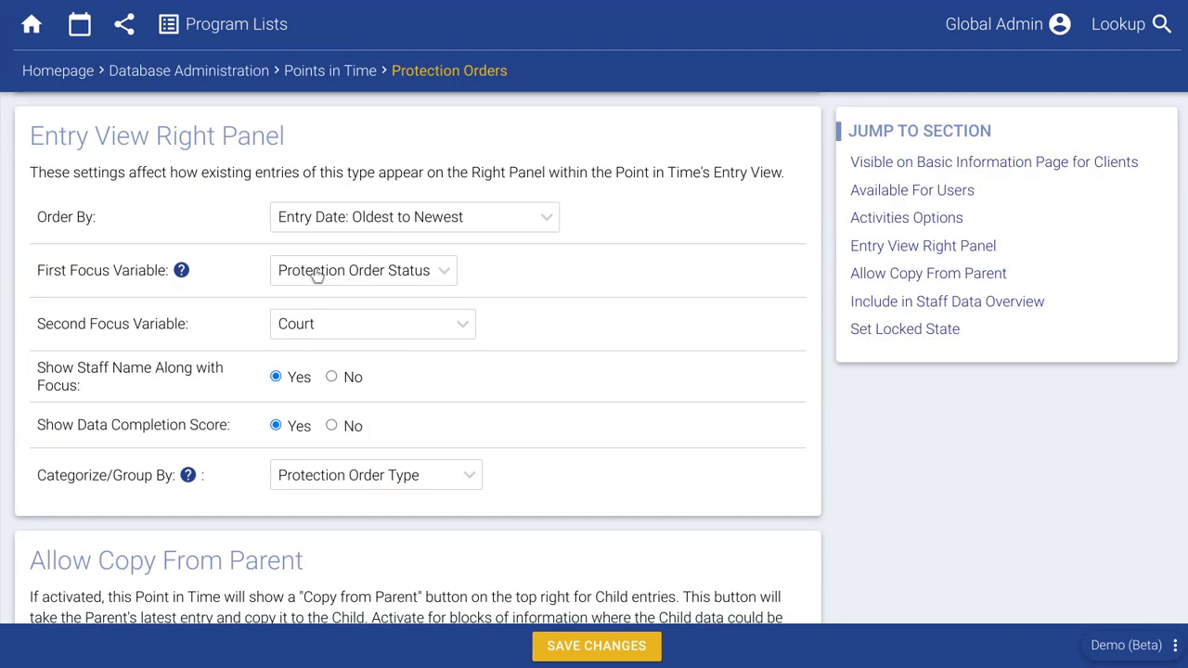